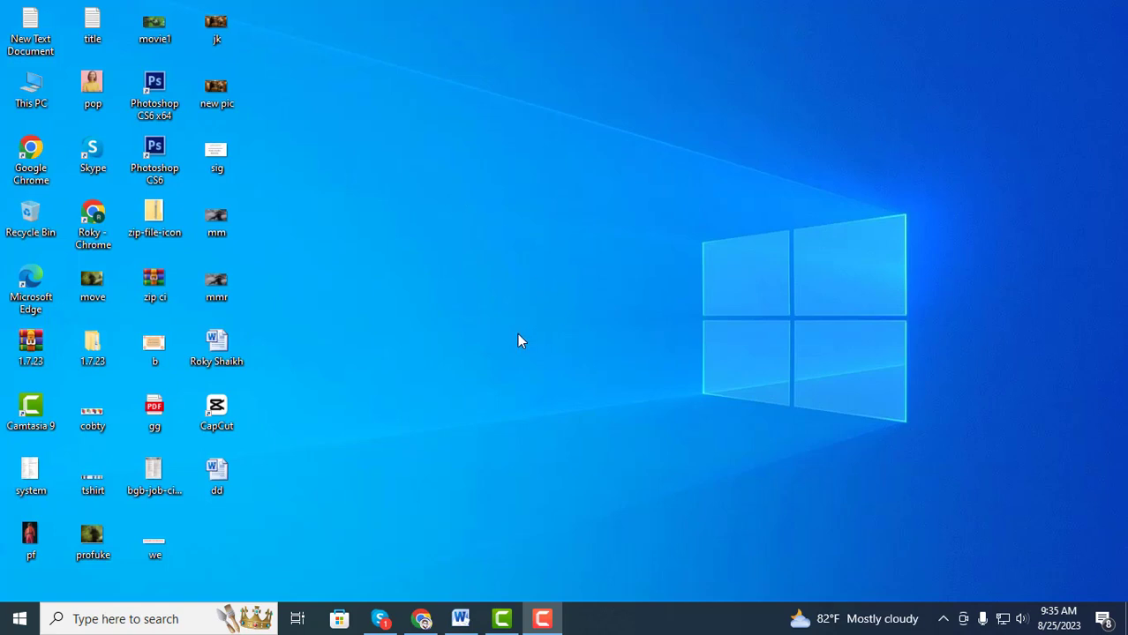
Step: Restore the dd document from the taskbar and look over the Home, Insert, References and Mailings tools
{"action": "left_click", "coordinate": [460, 619]}
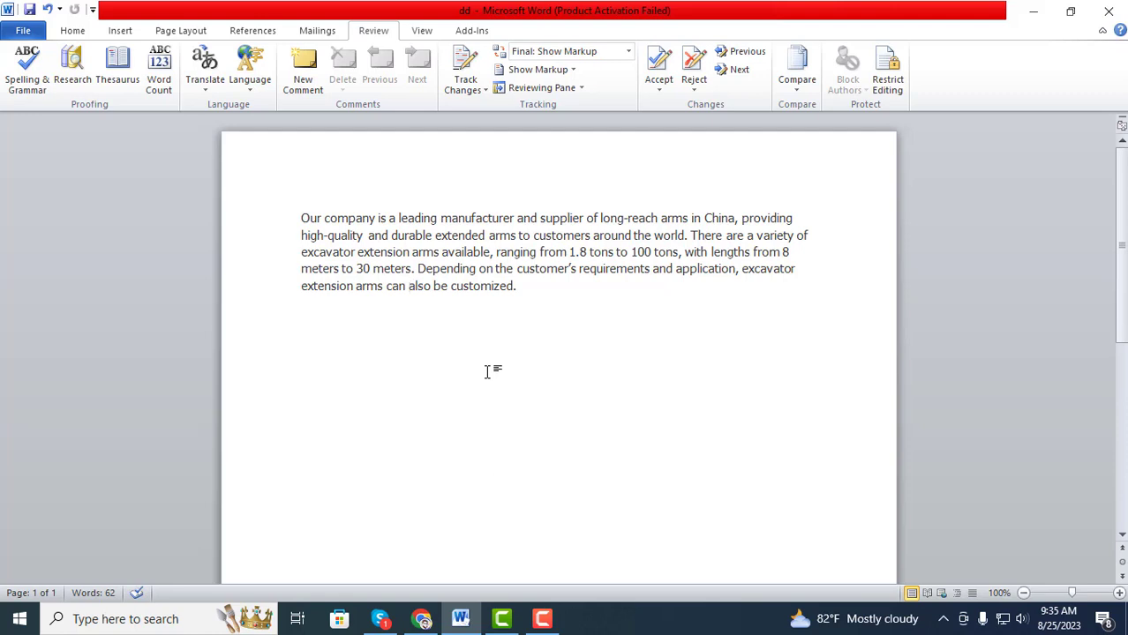
{"action": "left_click", "coordinate": [72, 30]}
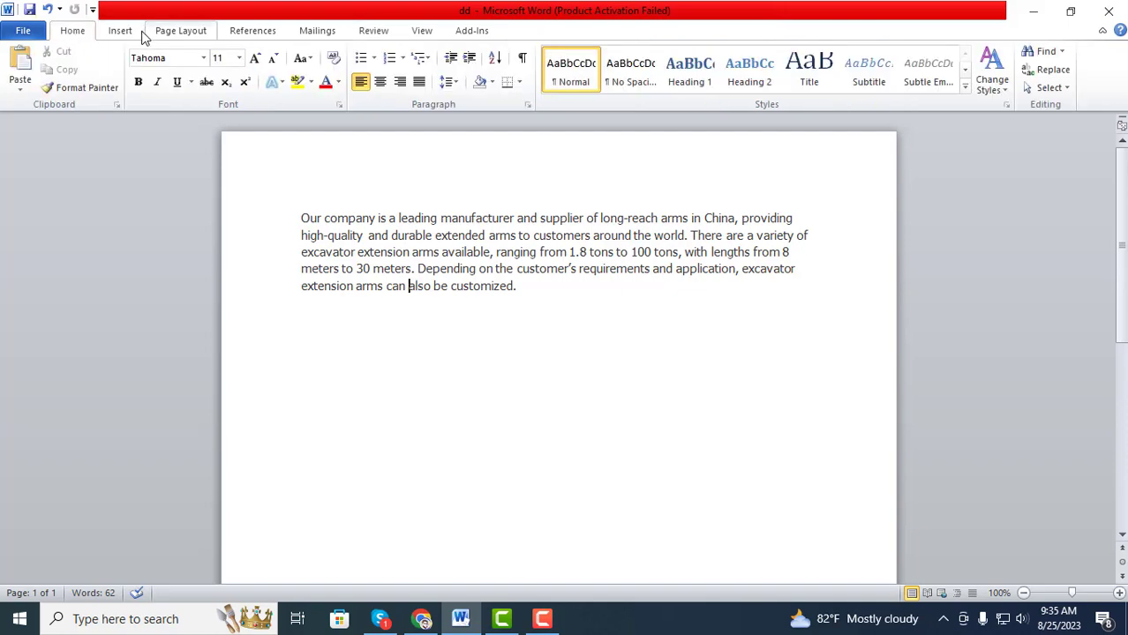
{"action": "left_click", "coordinate": [120, 30]}
{"action": "left_click", "coordinate": [250, 32]}
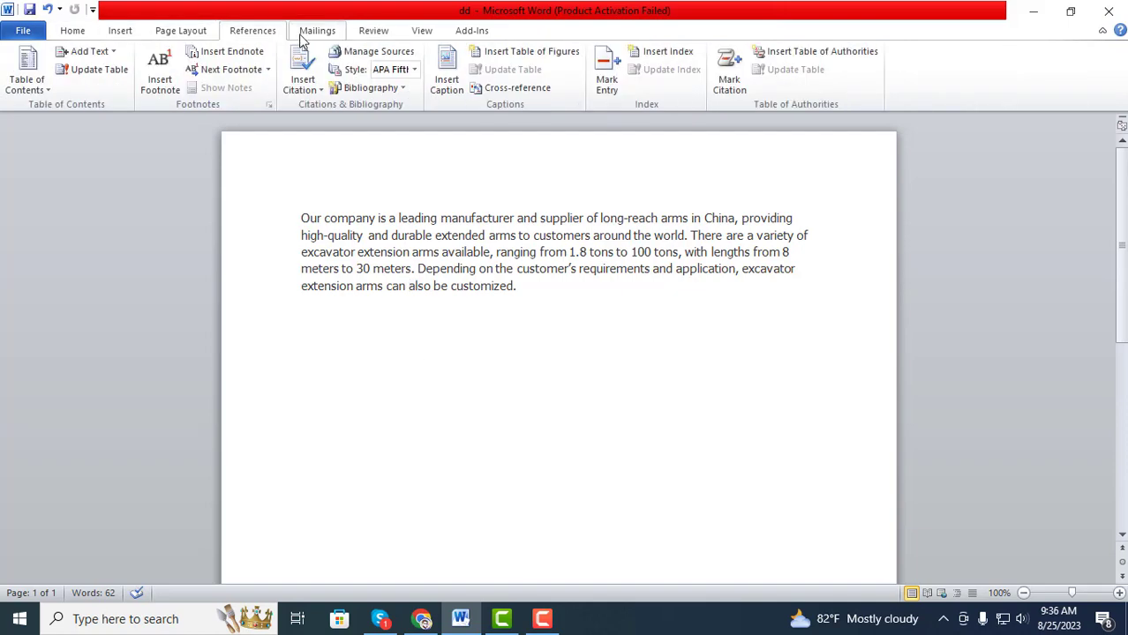
{"action": "left_click", "coordinate": [311, 35]}
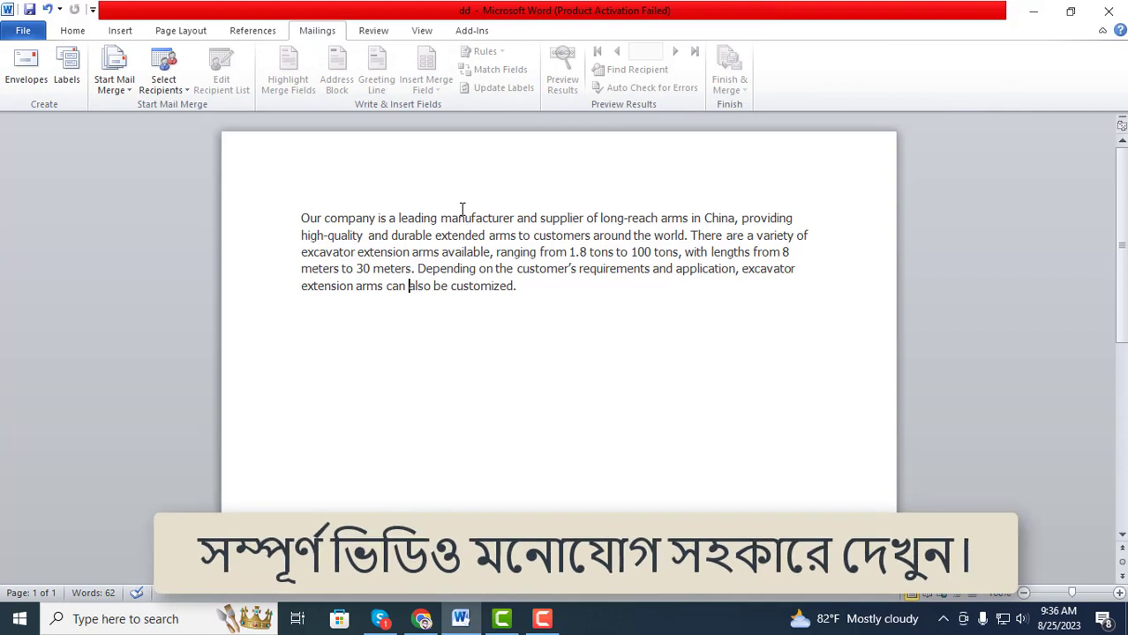
Step: Display the Review ribbon's change-tracking tools for dd
{"action": "left_click", "coordinate": [371, 30]}
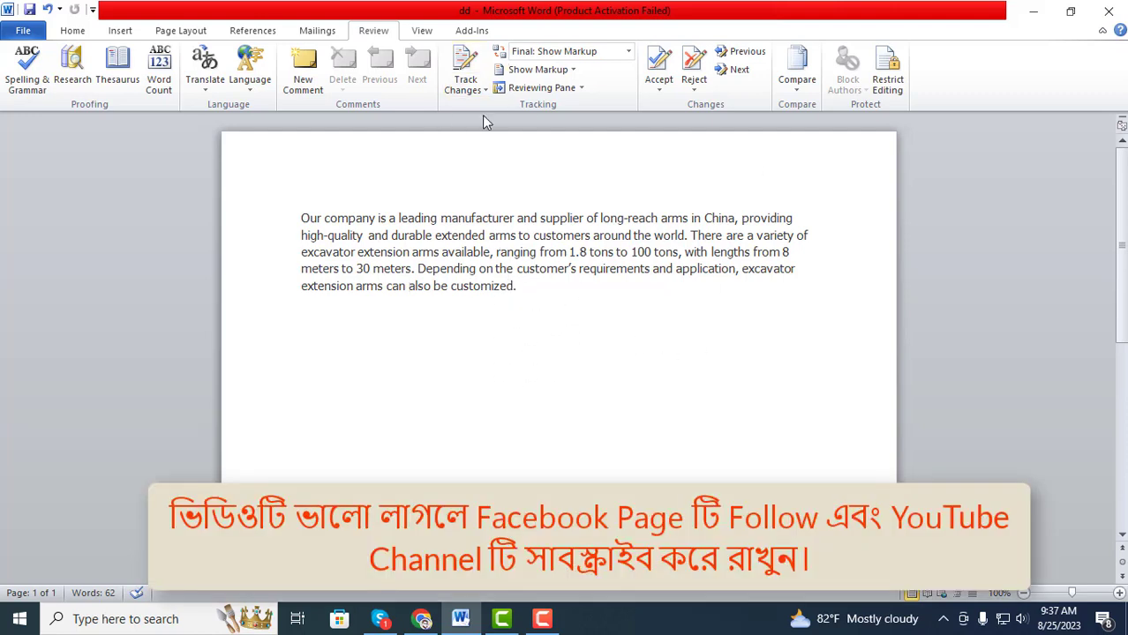
Step: Turn on Track Changes from the Review tab's dropdown
{"action": "left_click", "coordinate": [483, 91]}
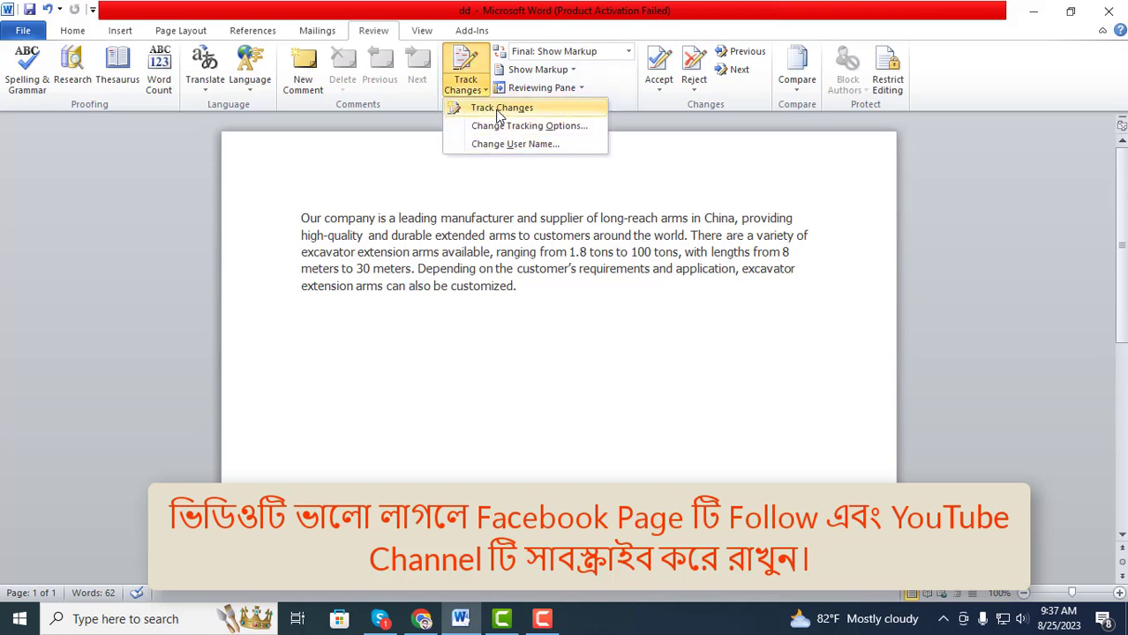
{"action": "left_click", "coordinate": [481, 108]}
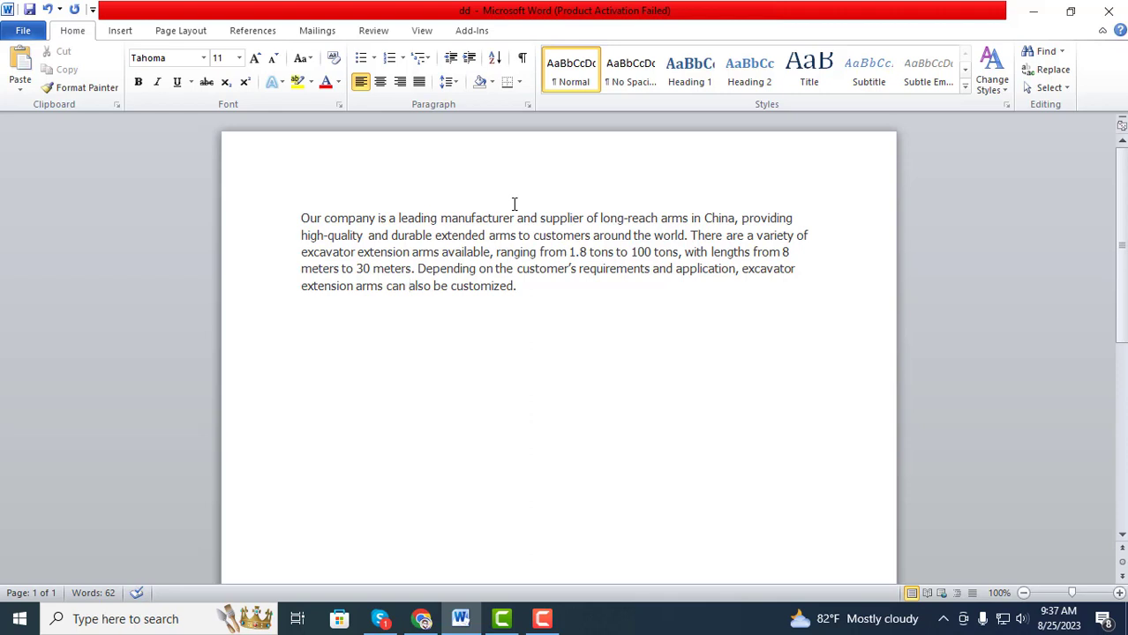
Step: Delete the closing sentence and break the paragraph after 1.8, typing 'Oiuyu8'
{"action": "left_click", "coordinate": [523, 301]}
{"action": "key", "text": "BackSpace"}
{"action": "key", "text": "BackSpace"}
{"action": "key", "text": "BackSpace"}
{"action": "key", "text": "BackSpace"}
{"action": "key", "text": "BackSpace"}
{"action": "key", "text": "BackSpace"}
{"action": "key", "text": "BackSpace"}
{"action": "key", "text": "BackSpace"}
{"action": "key", "text": "BackSpace"}
{"action": "key", "text": "BackSpace"}
{"action": "key", "text": "BackSpace"}
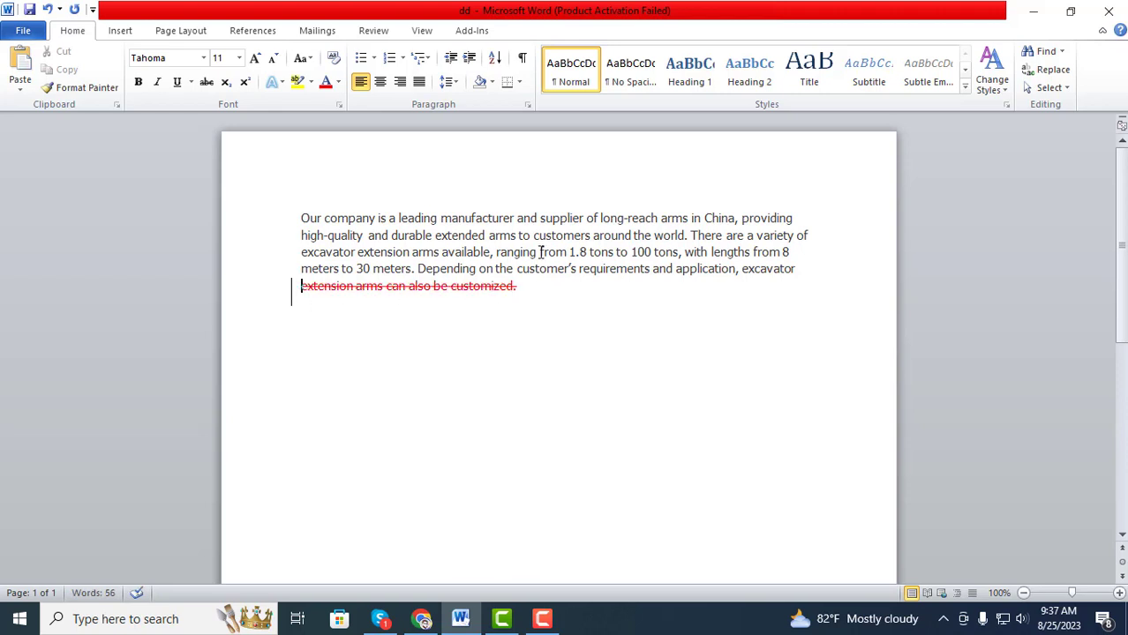
{"action": "left_click", "coordinate": [589, 253]}
{"action": "key", "text": "Return"}
{"action": "type", "text": "Oiuyu"}
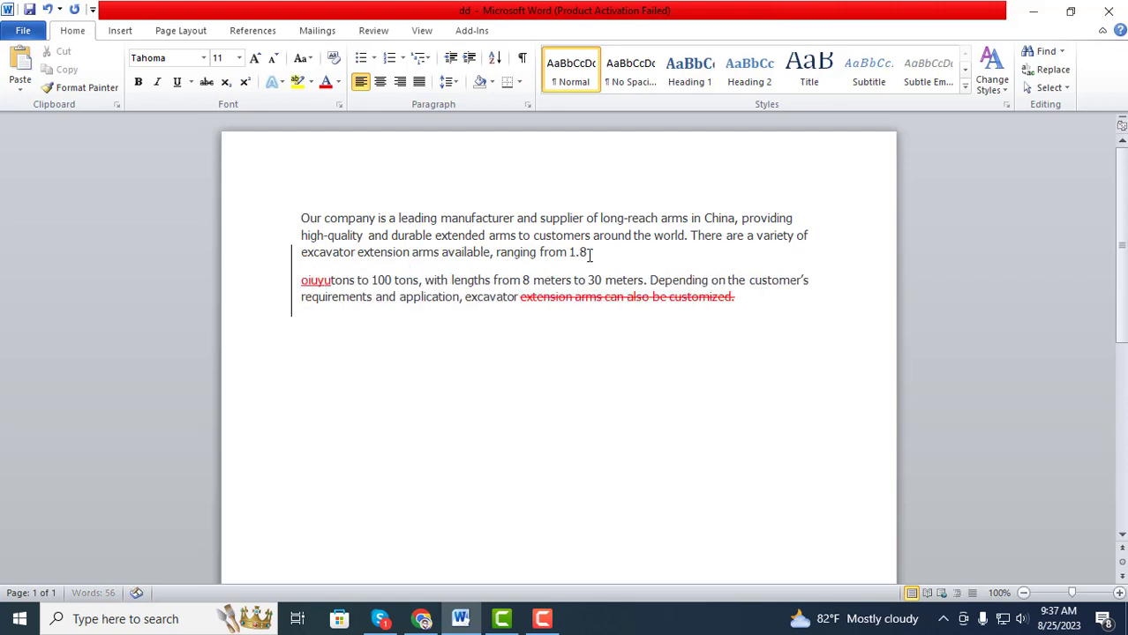
{"action": "type", "text": "8"}
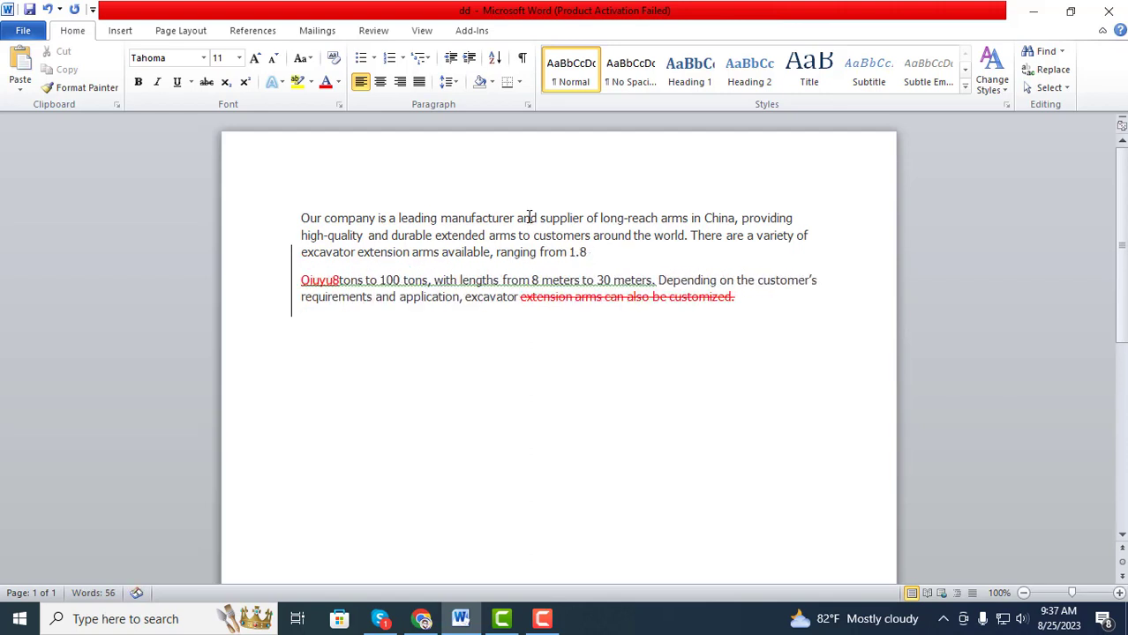
Step: Insert 'kjoiojiuui' inside 'and', then a new paragraph reading 'oiuiyy'
{"action": "left_click", "coordinate": [530, 218]}
{"action": "type", "text": "kjoiojiuui"}
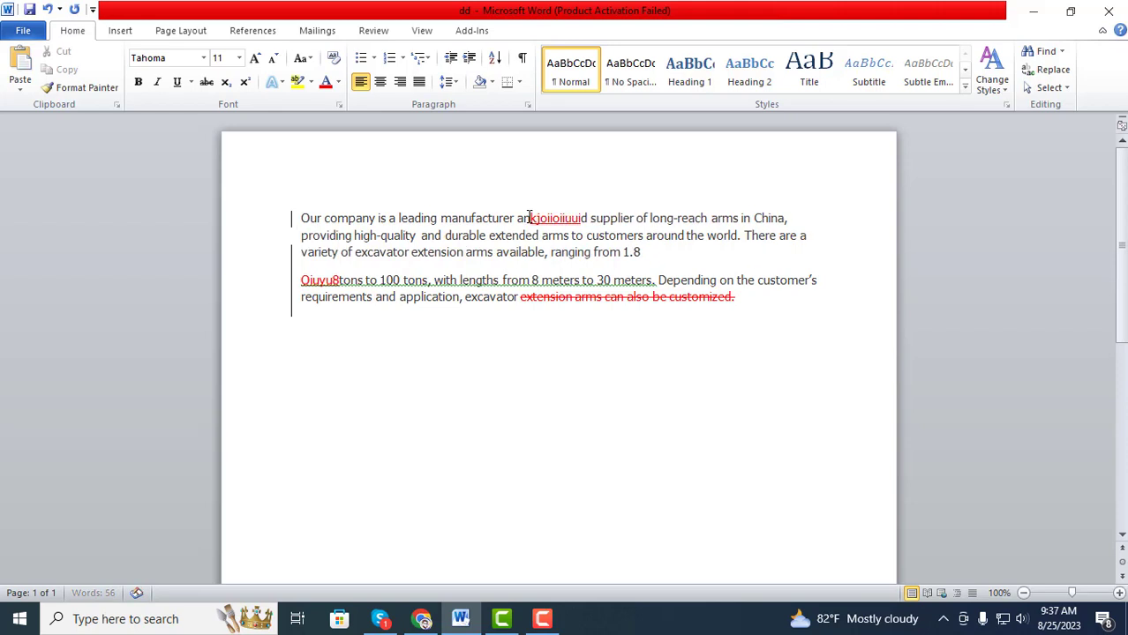
{"action": "key", "text": "Return"}
{"action": "type", "text": "oiuiyy"}
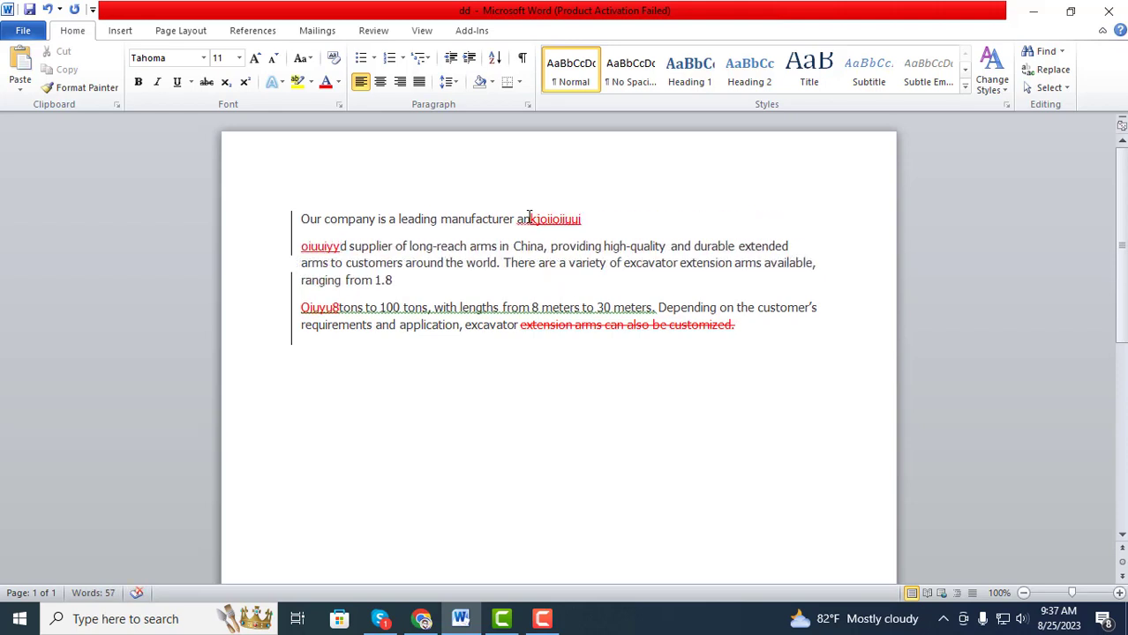
{"action": "left_click", "coordinate": [761, 331]}
{"action": "left_click", "coordinate": [1121, 11]}
{"action": "right_click", "coordinate": [611, 152]}
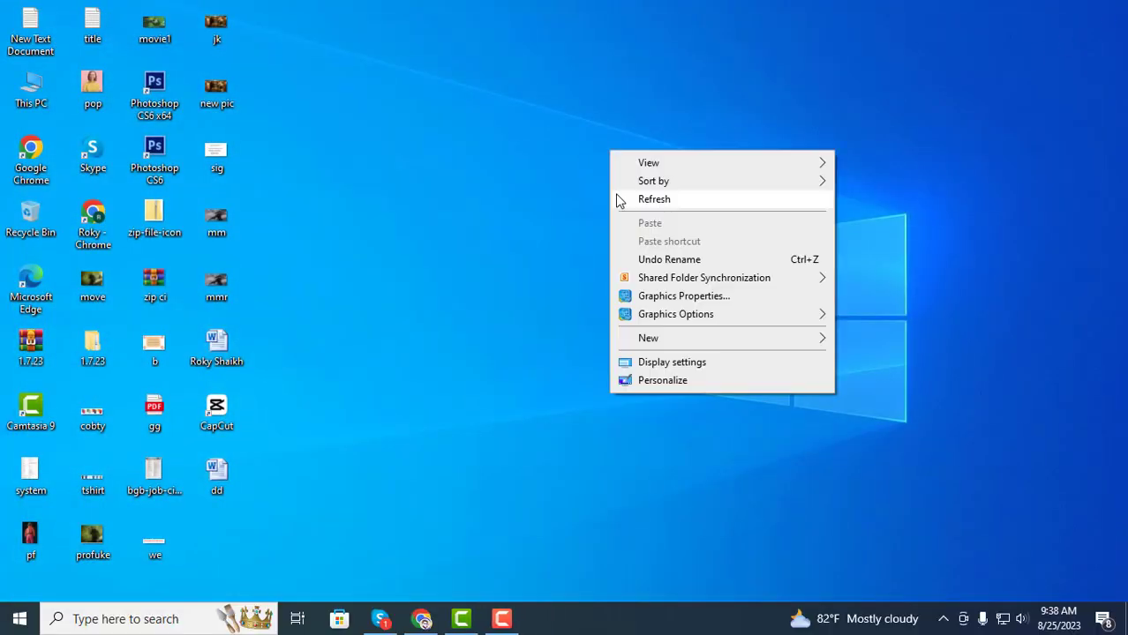
{"action": "left_click", "coordinate": [617, 199]}
{"action": "right_click", "coordinate": [618, 176]}
{"action": "left_click", "coordinate": [659, 222]}
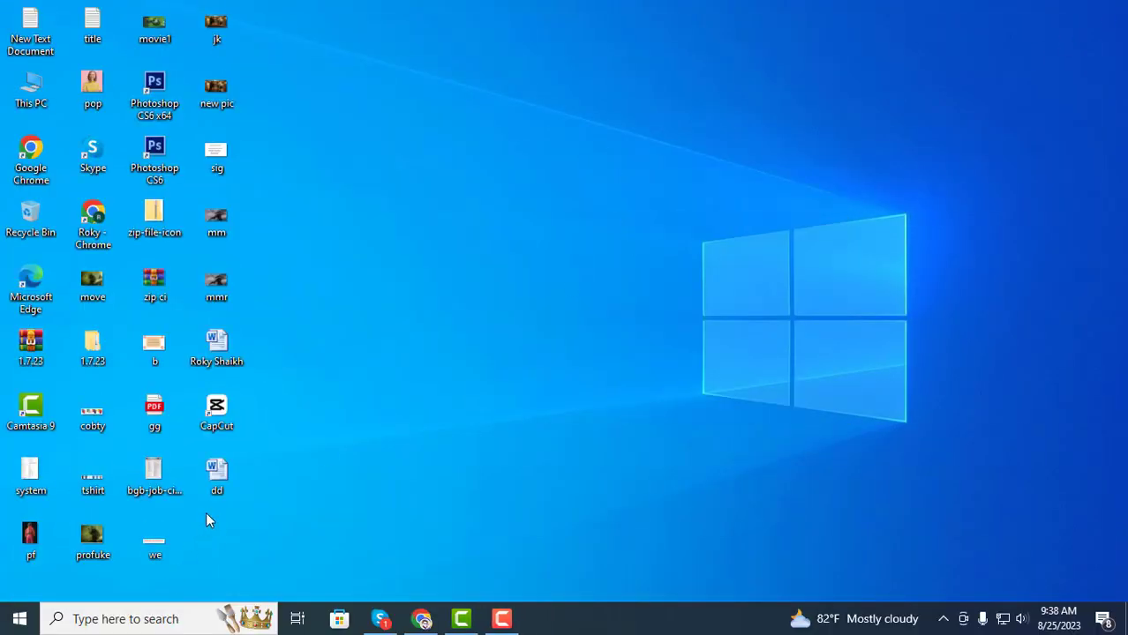
{"action": "double_click", "coordinate": [217, 471]}
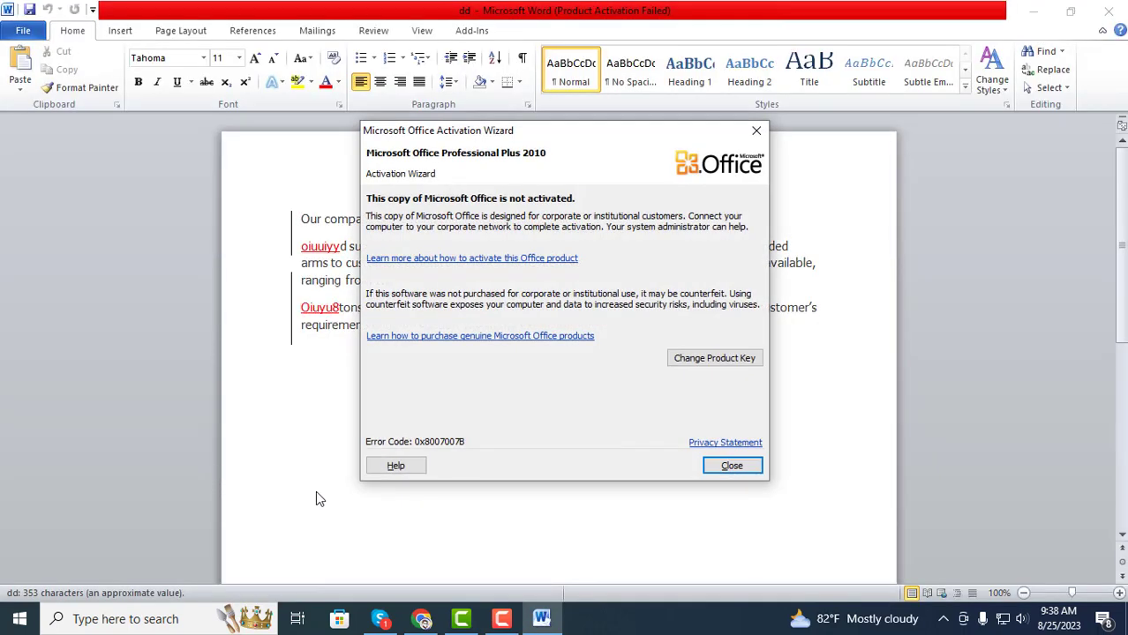
{"action": "left_click", "coordinate": [734, 467]}
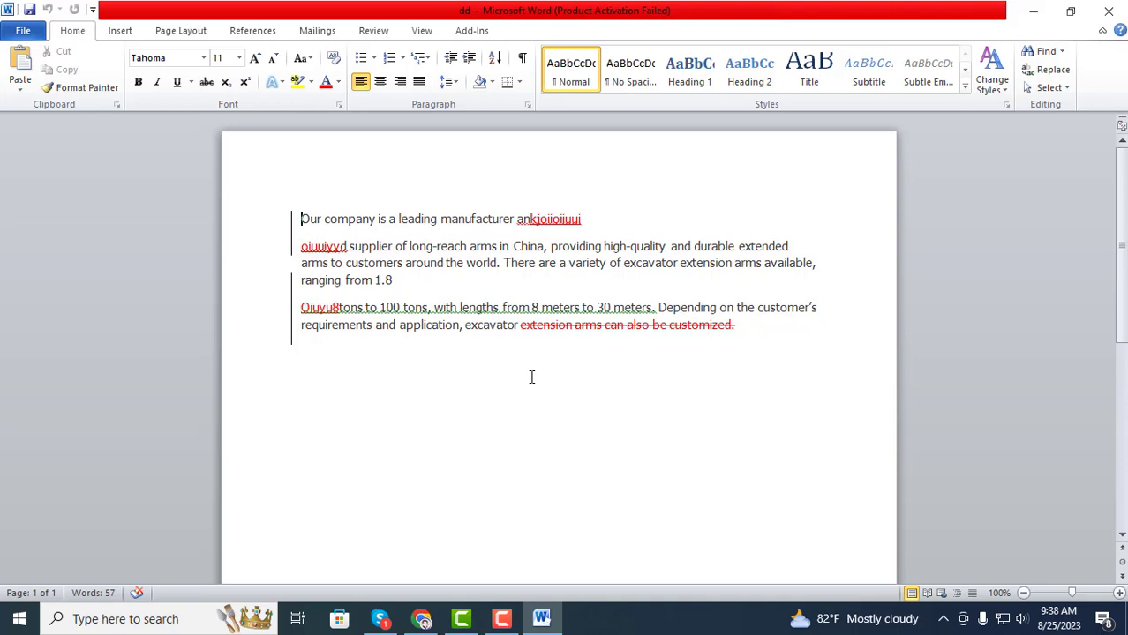
Step: Switch Display for Review to Original, then back to Final: Show Markup
{"action": "left_click", "coordinate": [372, 31]}
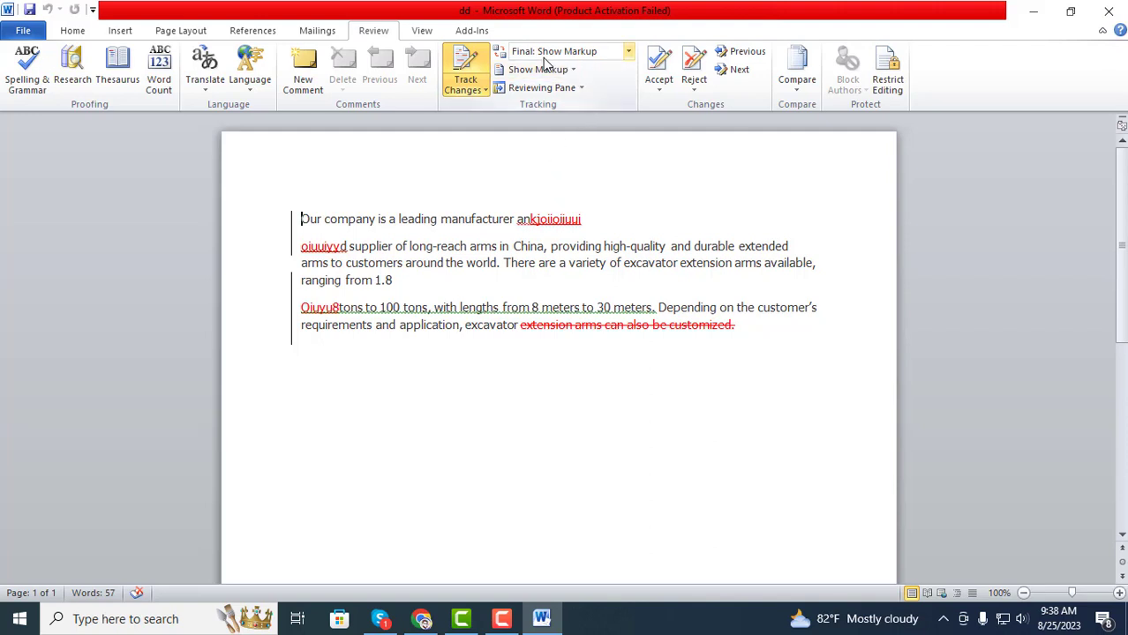
{"action": "left_click", "coordinate": [629, 53]}
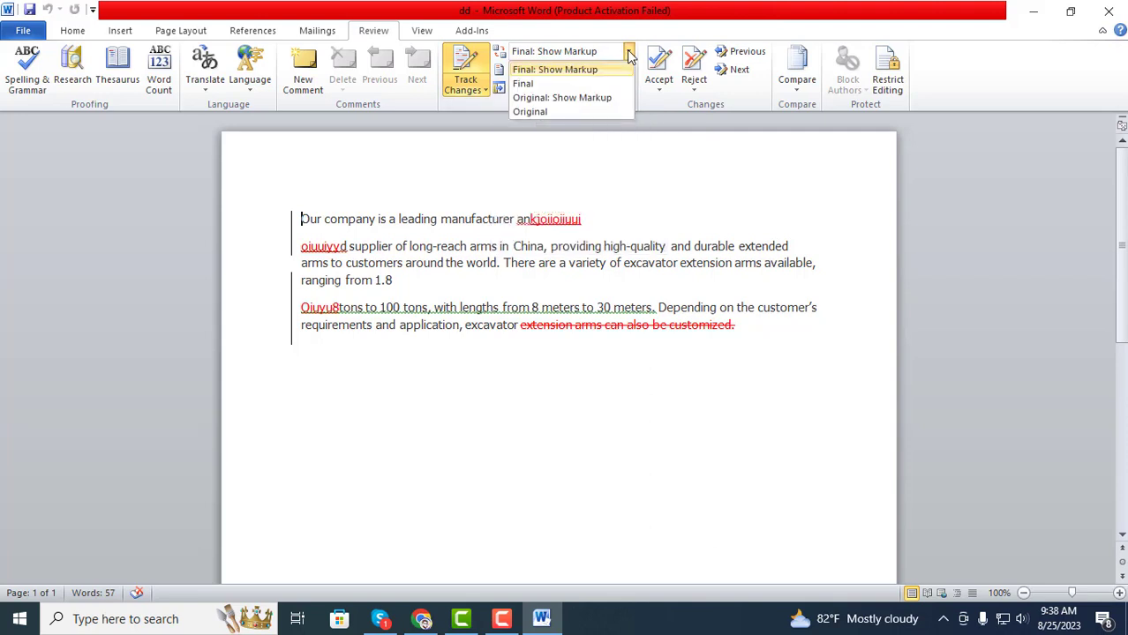
{"action": "left_click", "coordinate": [533, 113]}
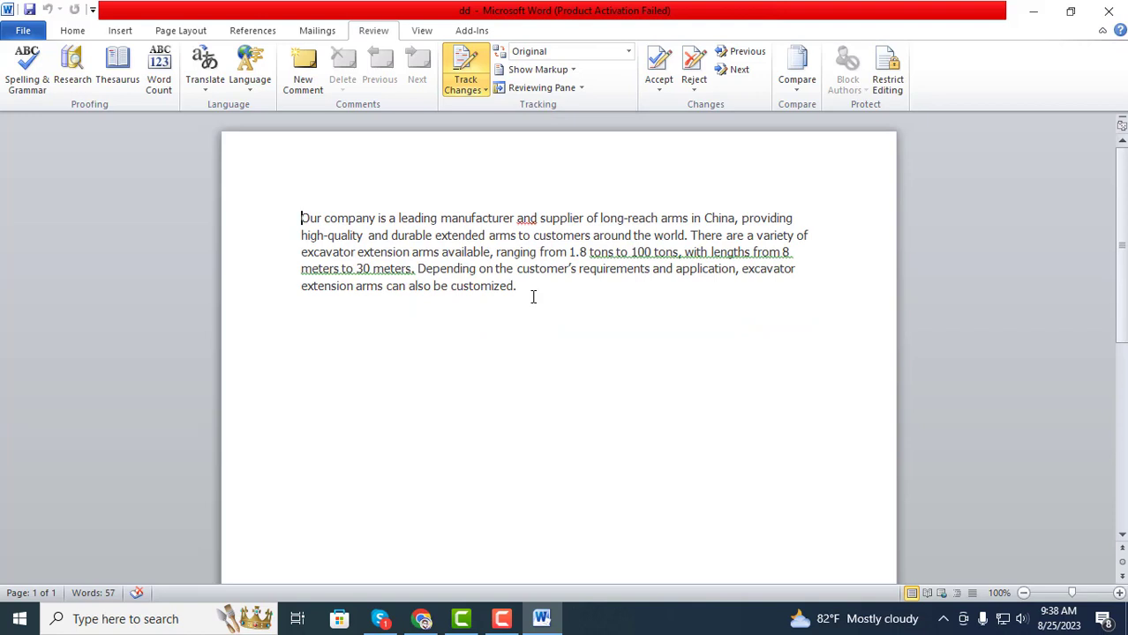
{"action": "left_click", "coordinate": [628, 51]}
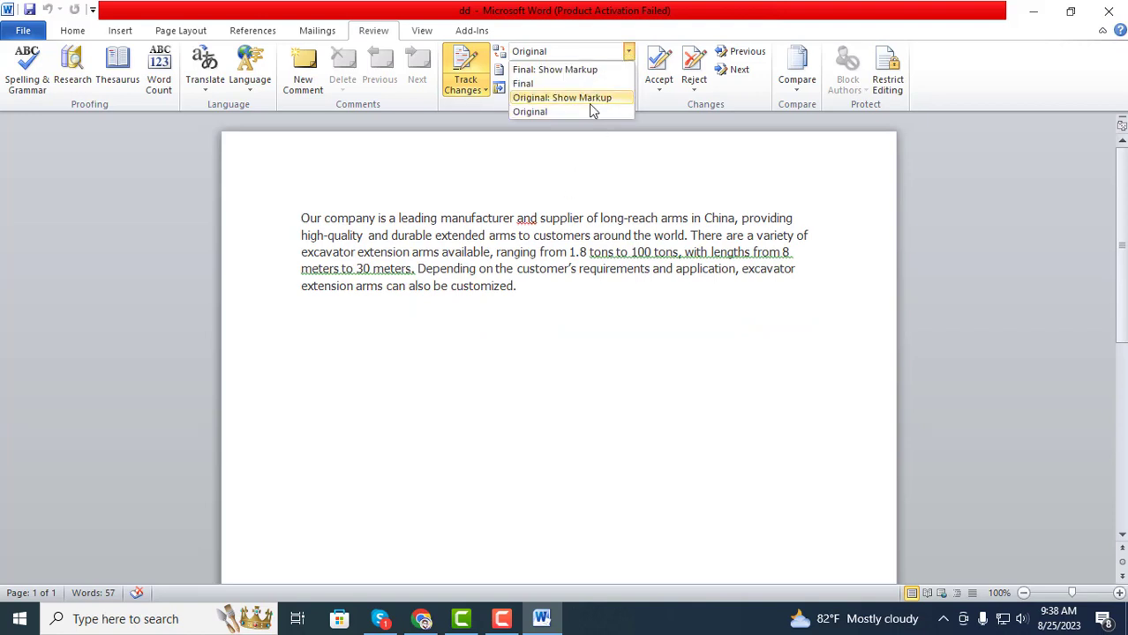
{"action": "left_click", "coordinate": [556, 69]}
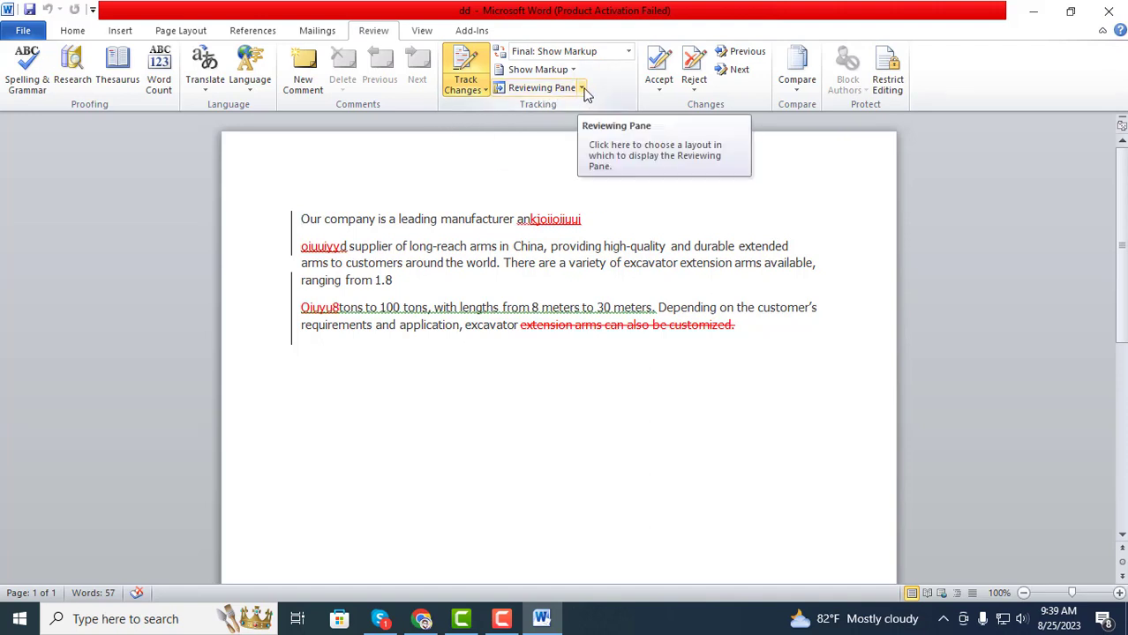
Step: Show the Reviewing Pane vertically, listing 2 insertions and 1 deletion
{"action": "left_click", "coordinate": [582, 88]}
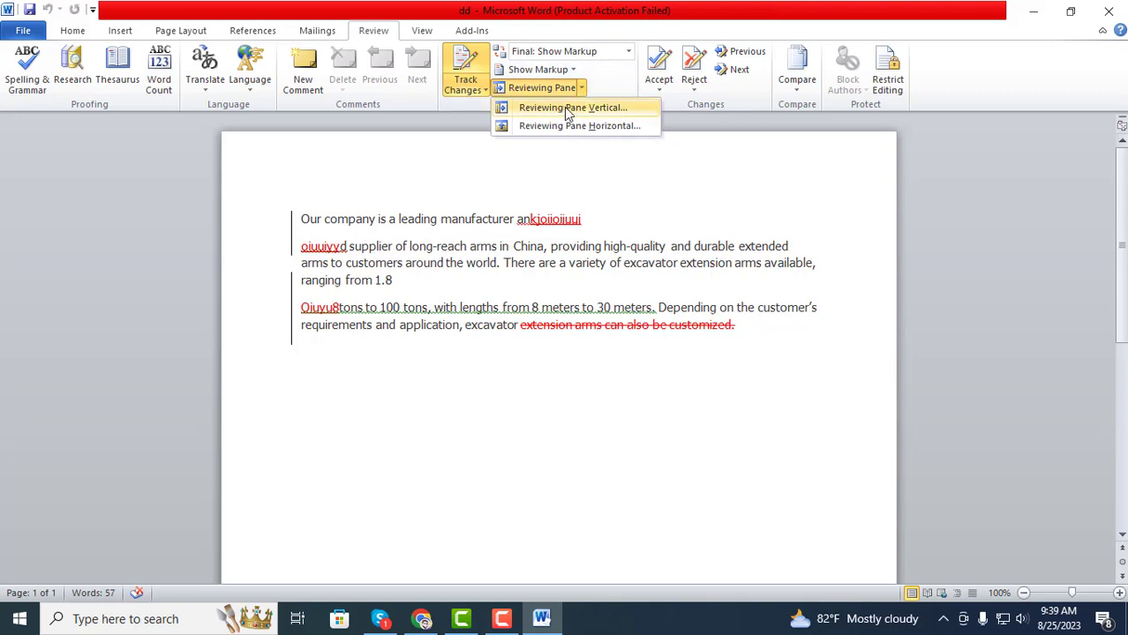
{"action": "left_click", "coordinate": [564, 107]}
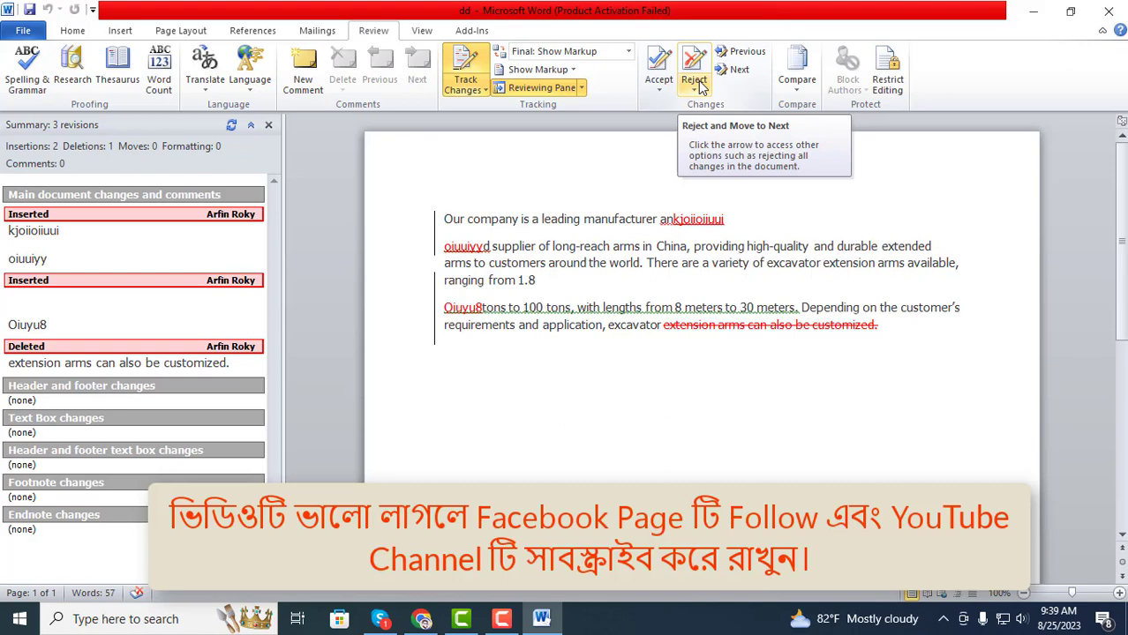
Step: Step backward through the tracked changes to the first inserted text
{"action": "left_click", "coordinate": [746, 51]}
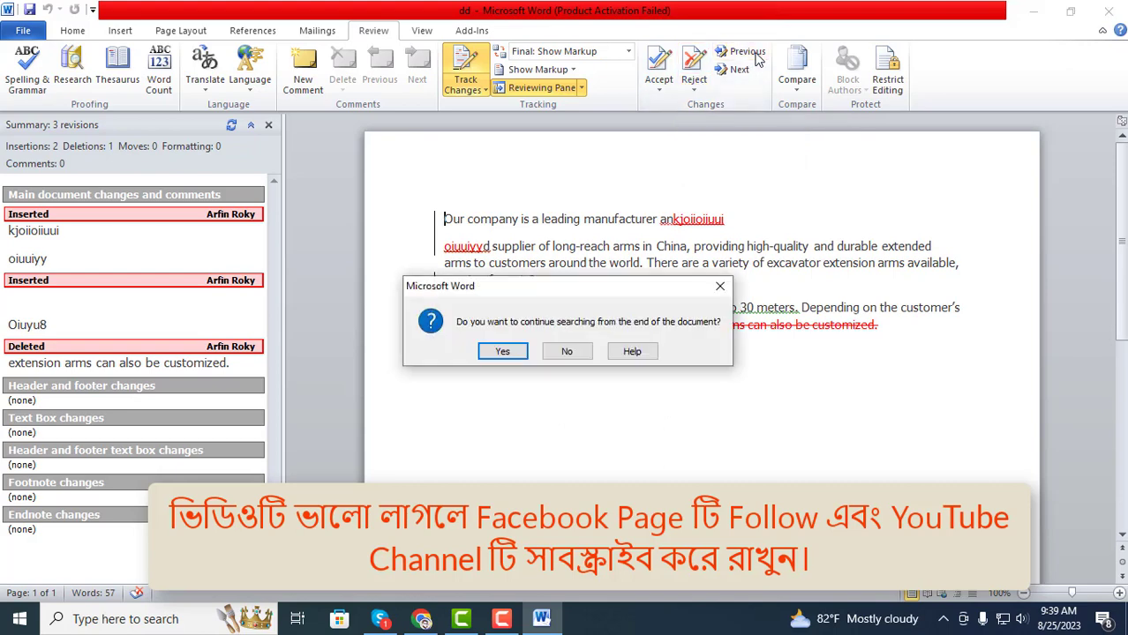
{"action": "left_click", "coordinate": [514, 353]}
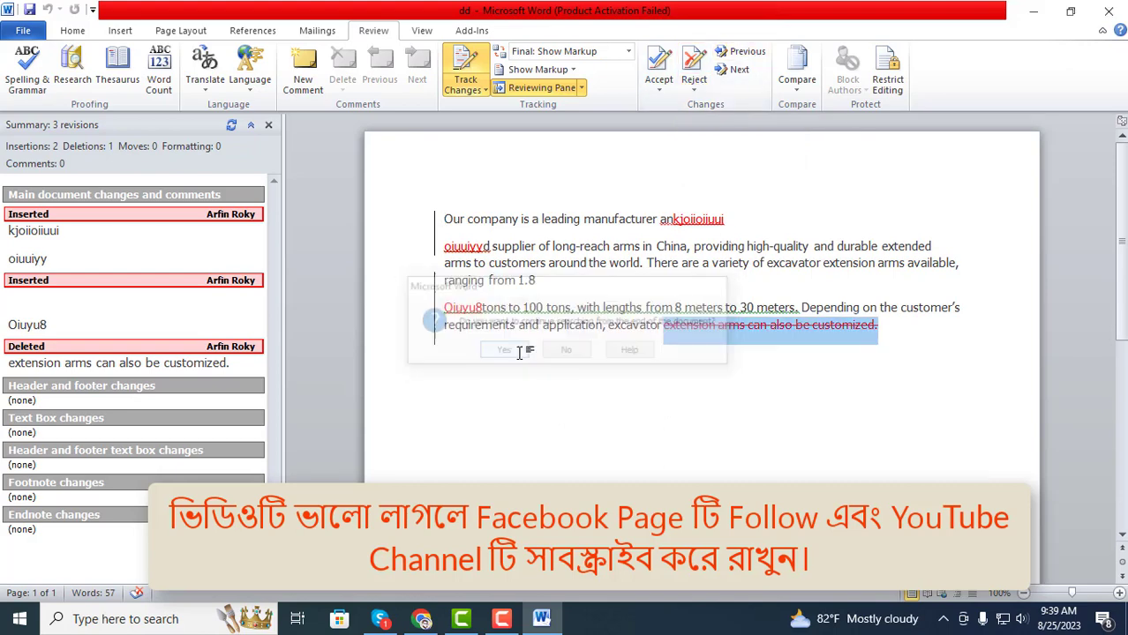
{"action": "left_click", "coordinate": [746, 52]}
{"action": "left_click", "coordinate": [740, 70]}
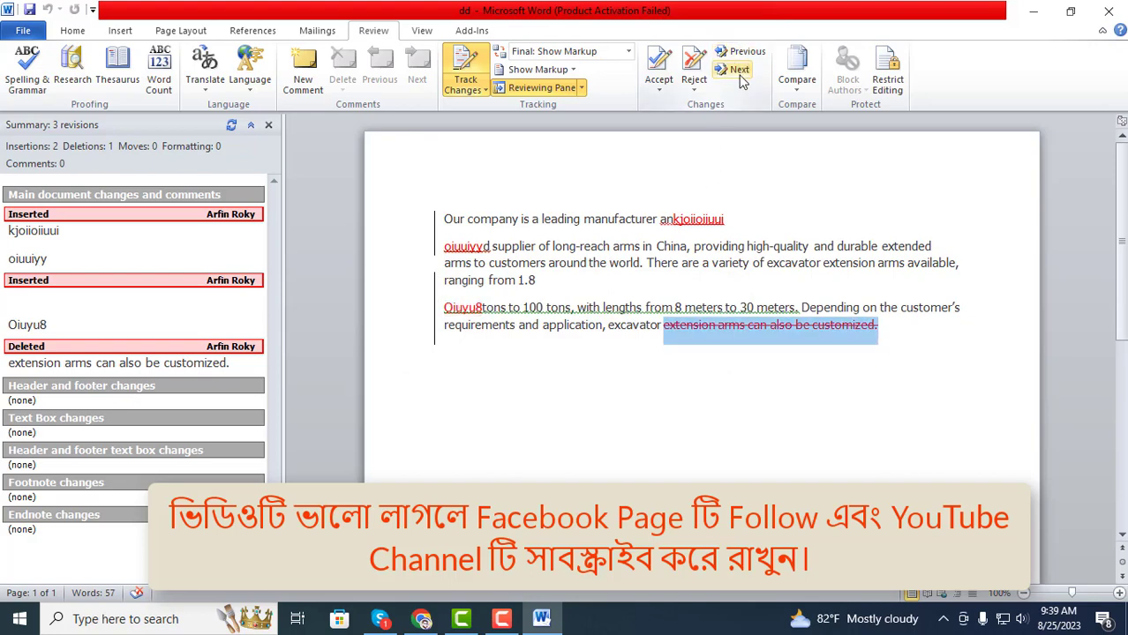
{"action": "left_click", "coordinate": [746, 52]}
{"action": "left_click", "coordinate": [746, 51]}
{"action": "left_click", "coordinate": [739, 71]}
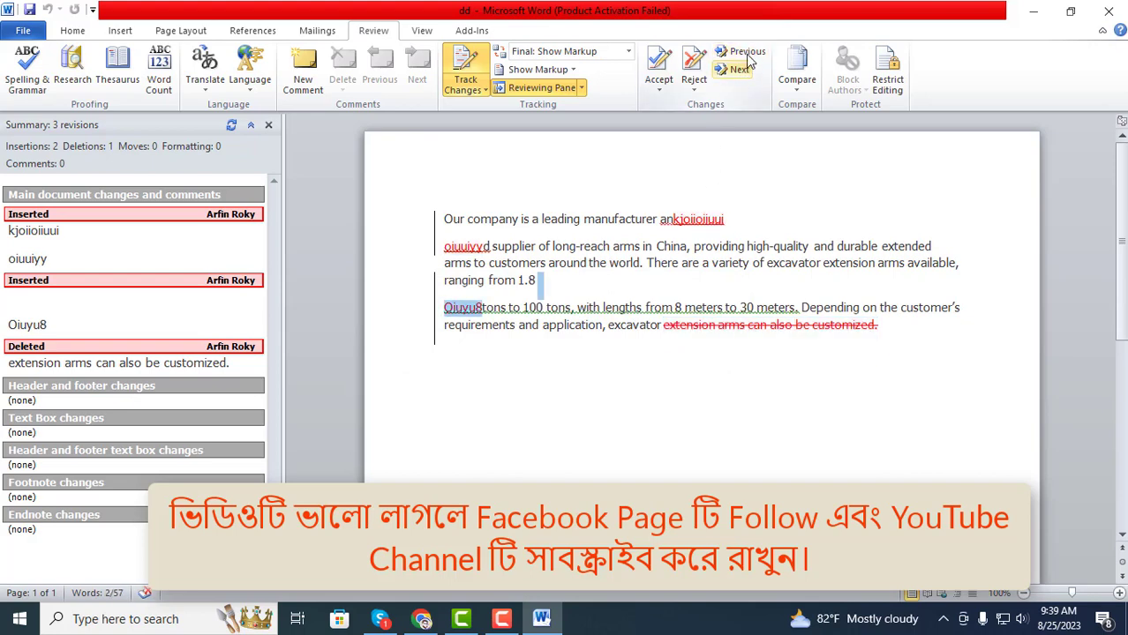
{"action": "left_click", "coordinate": [746, 51]}
{"action": "left_click", "coordinate": [745, 52]}
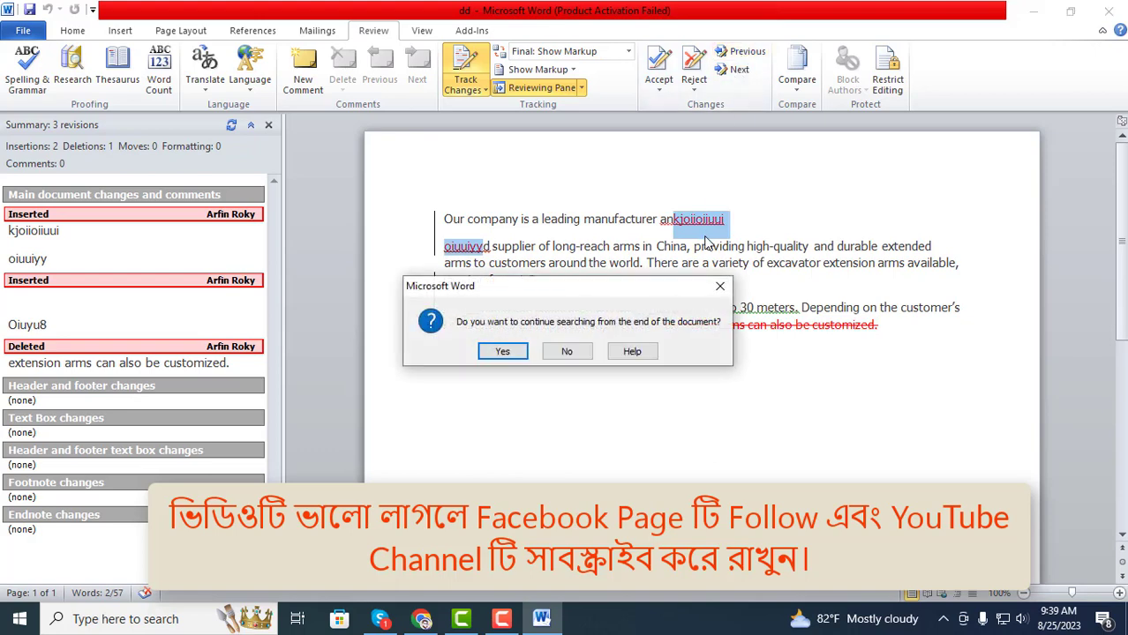
{"action": "left_click", "coordinate": [717, 287]}
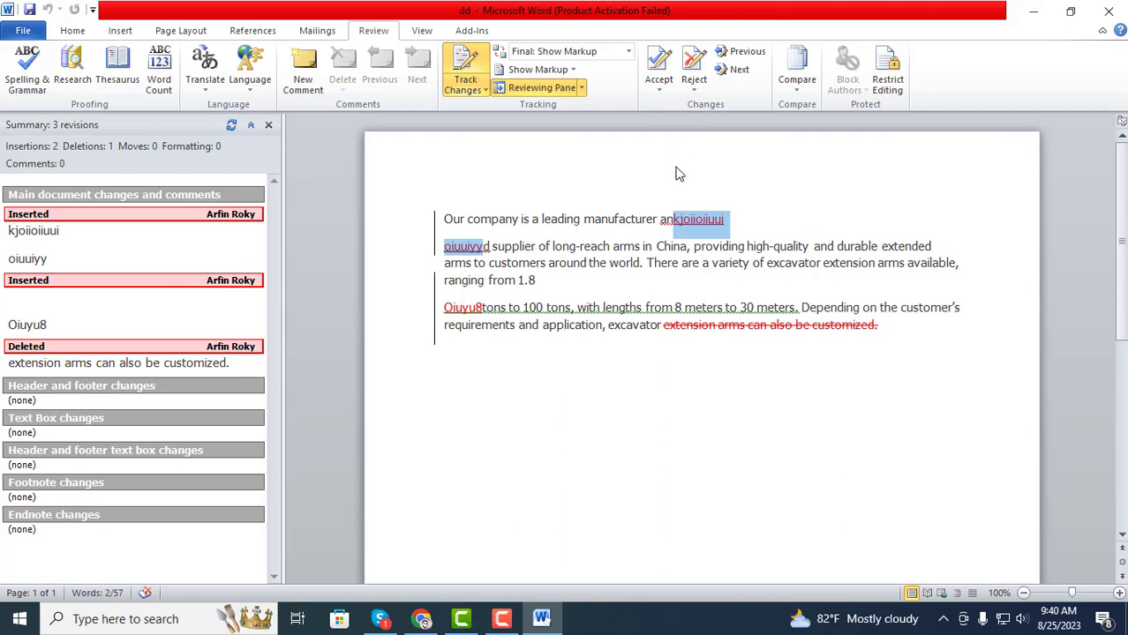
Step: Reject the gibberish insertion in the first line and the 'Oiuyu8' insertion
{"action": "left_click", "coordinate": [703, 94]}
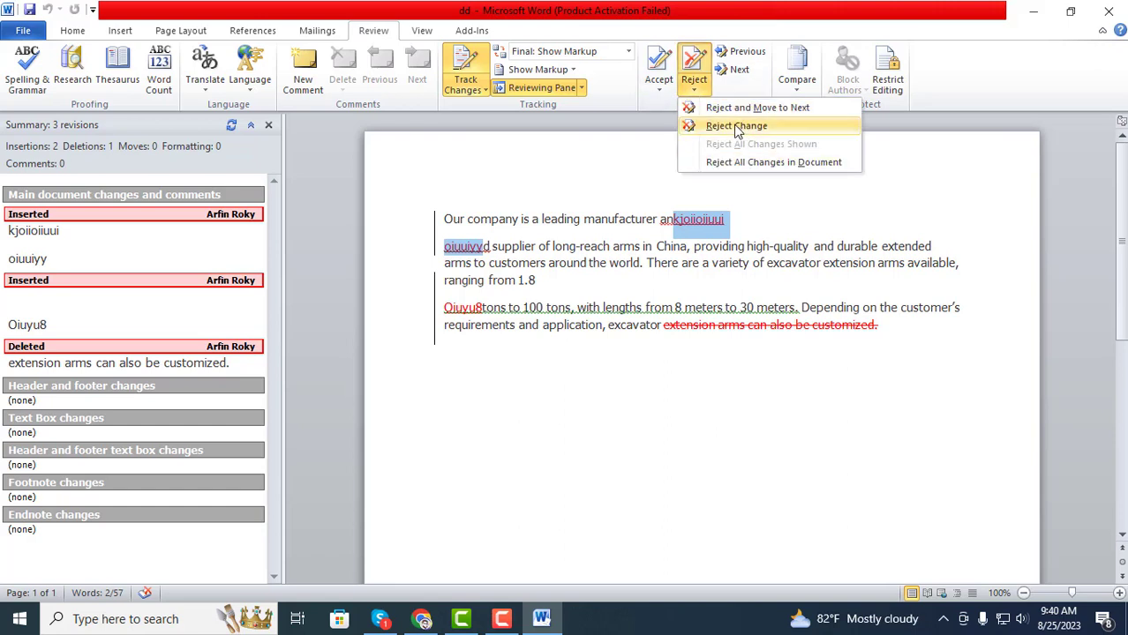
{"action": "left_click", "coordinate": [735, 126]}
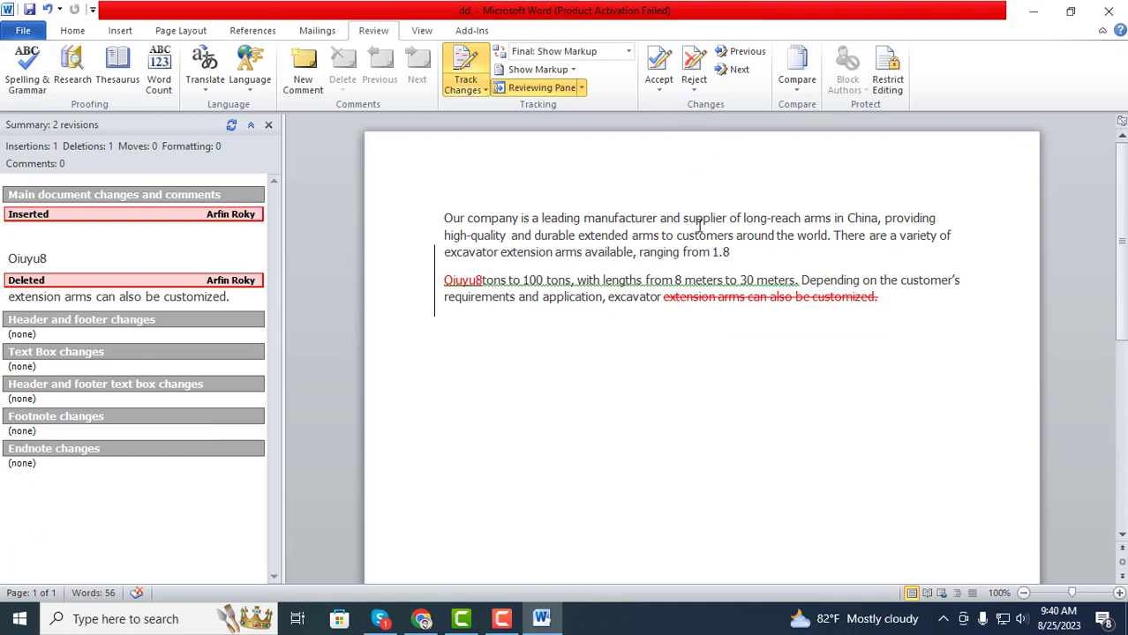
{"action": "left_click", "coordinate": [695, 87]}
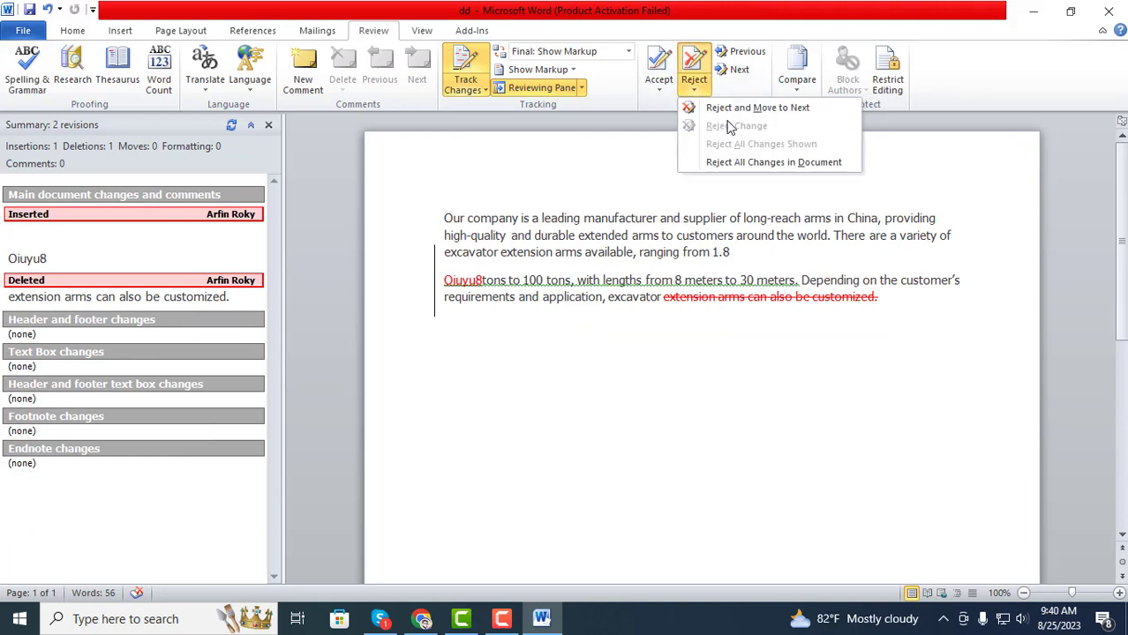
{"action": "left_click", "coordinate": [673, 219]}
{"action": "left_click", "coordinate": [693, 82]}
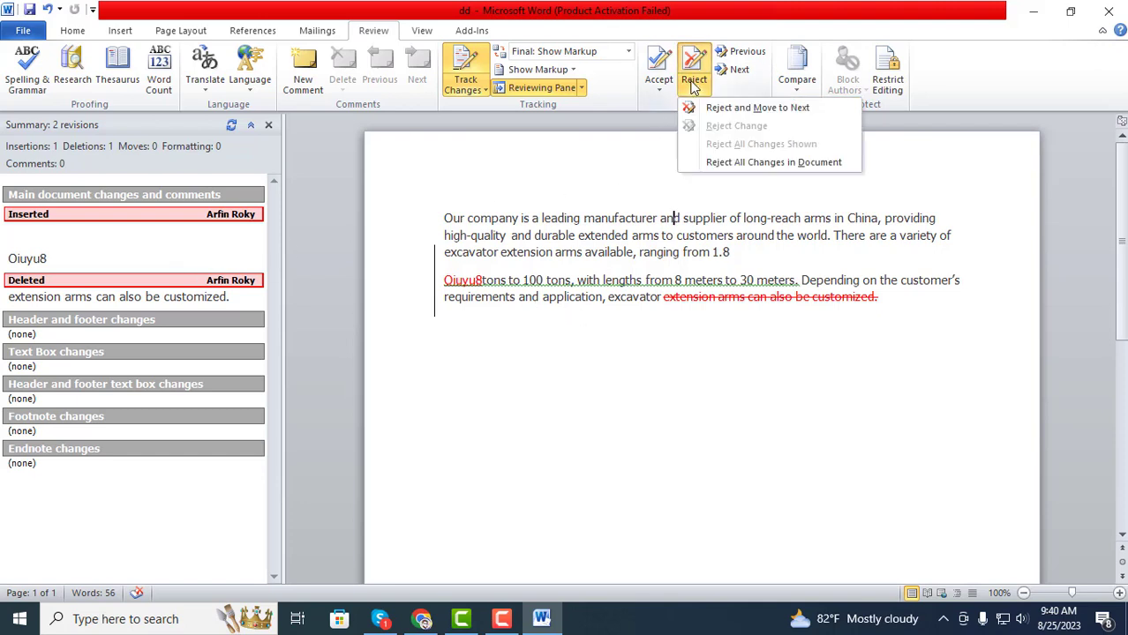
{"action": "left_click", "coordinate": [736, 108]}
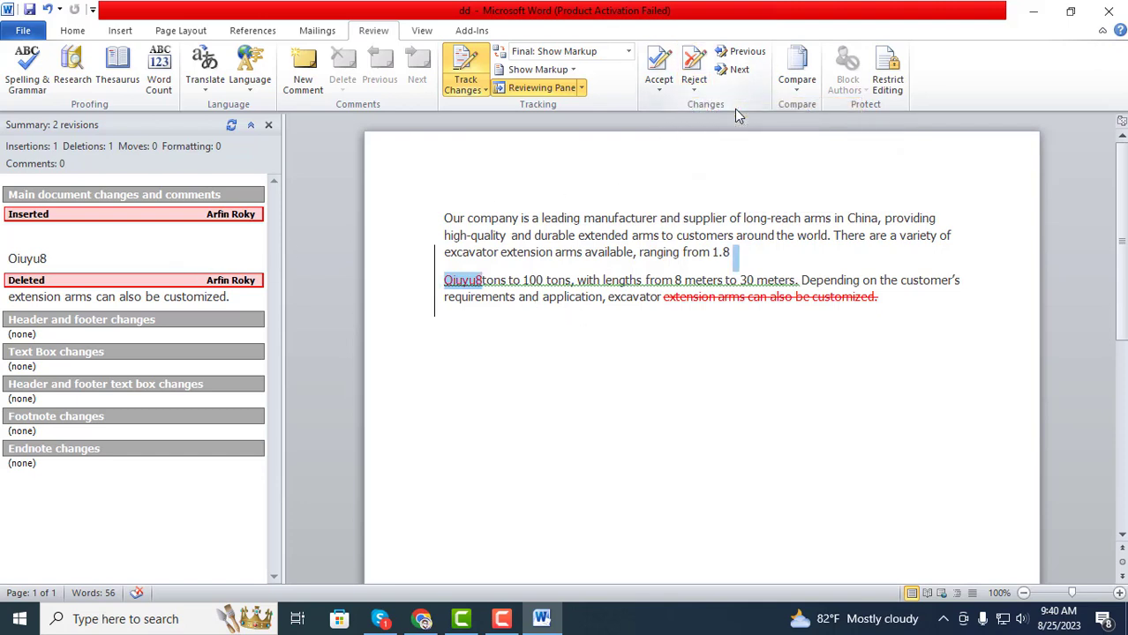
{"action": "left_click", "coordinate": [694, 85]}
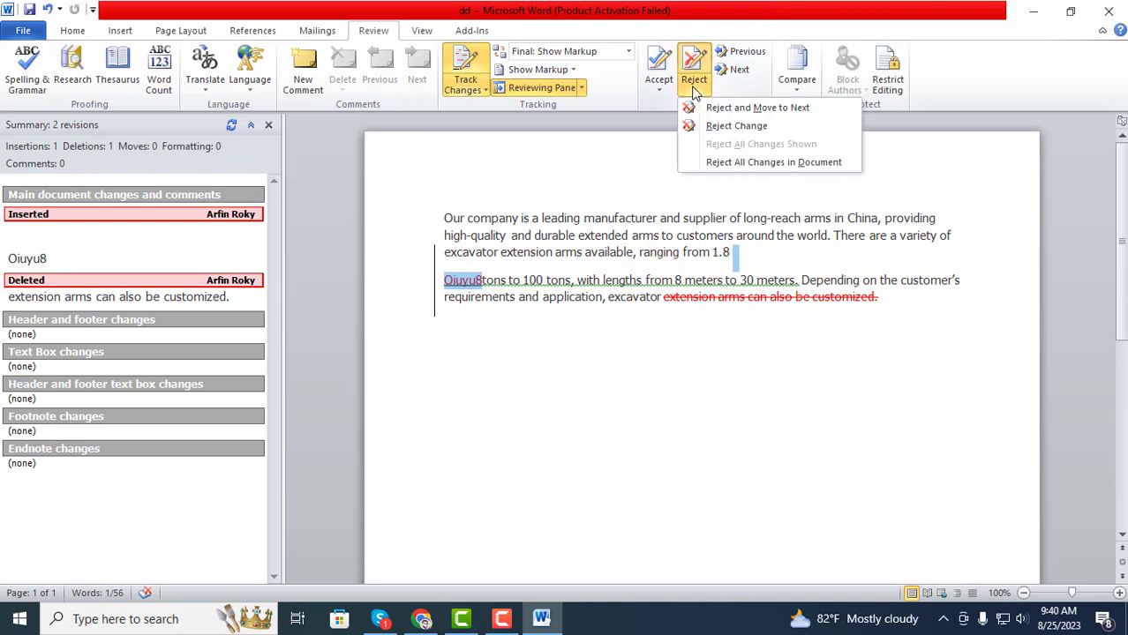
{"action": "left_click", "coordinate": [736, 127]}
Step: Reject the tracked deletion to restore the final sentence, leaving 0 revisions
{"action": "left_click", "coordinate": [694, 92]}
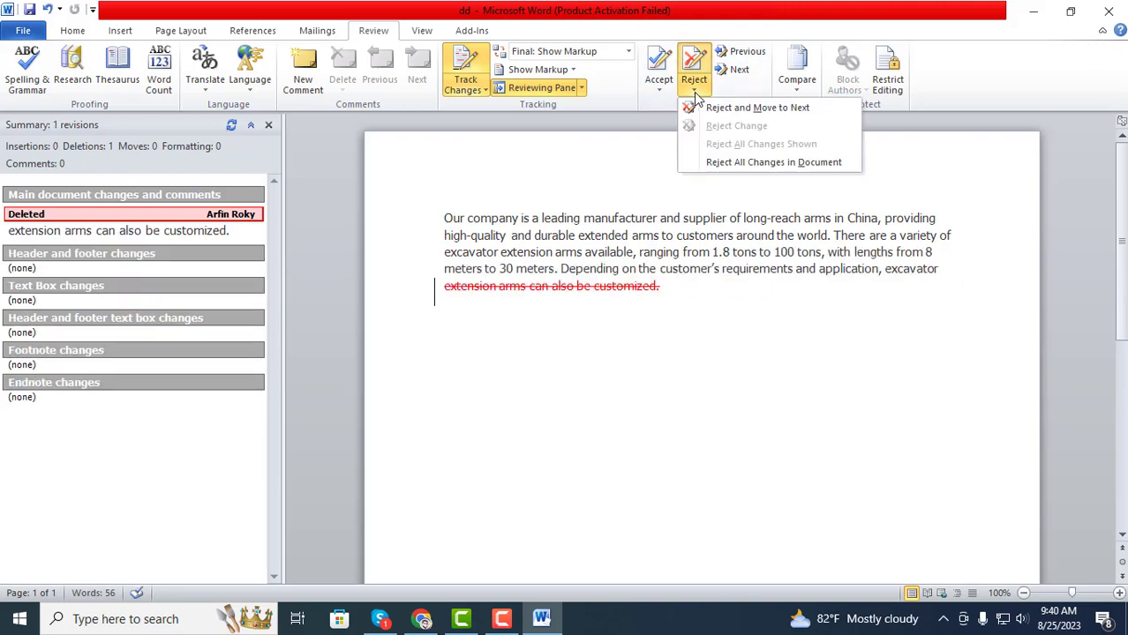
{"action": "left_click", "coordinate": [755, 109]}
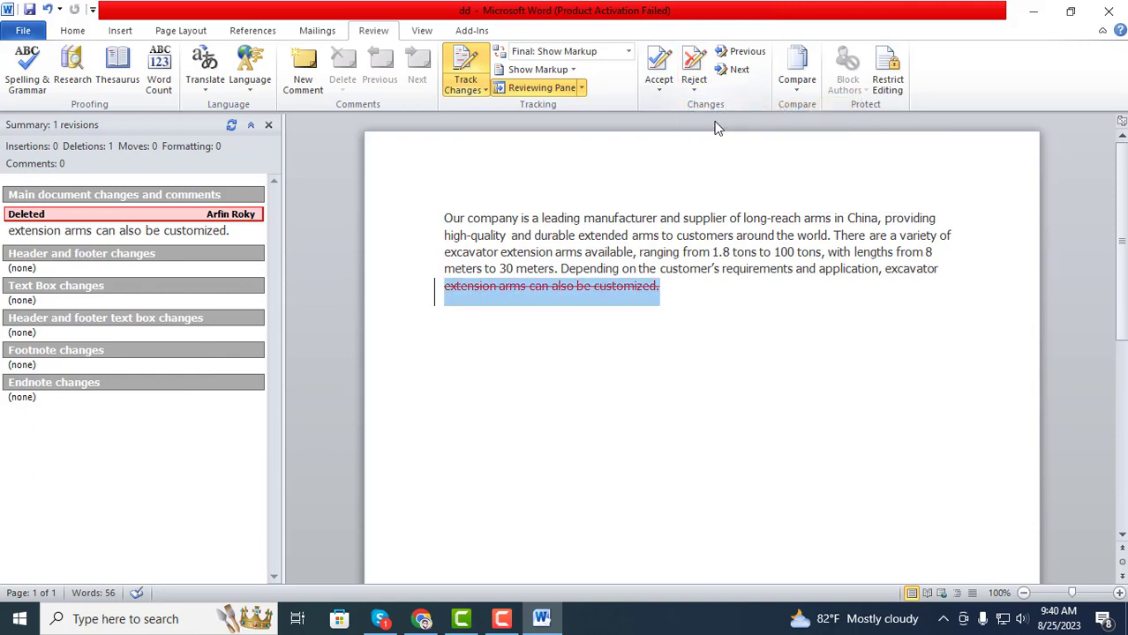
{"action": "left_click", "coordinate": [694, 88]}
{"action": "left_click", "coordinate": [727, 131]}
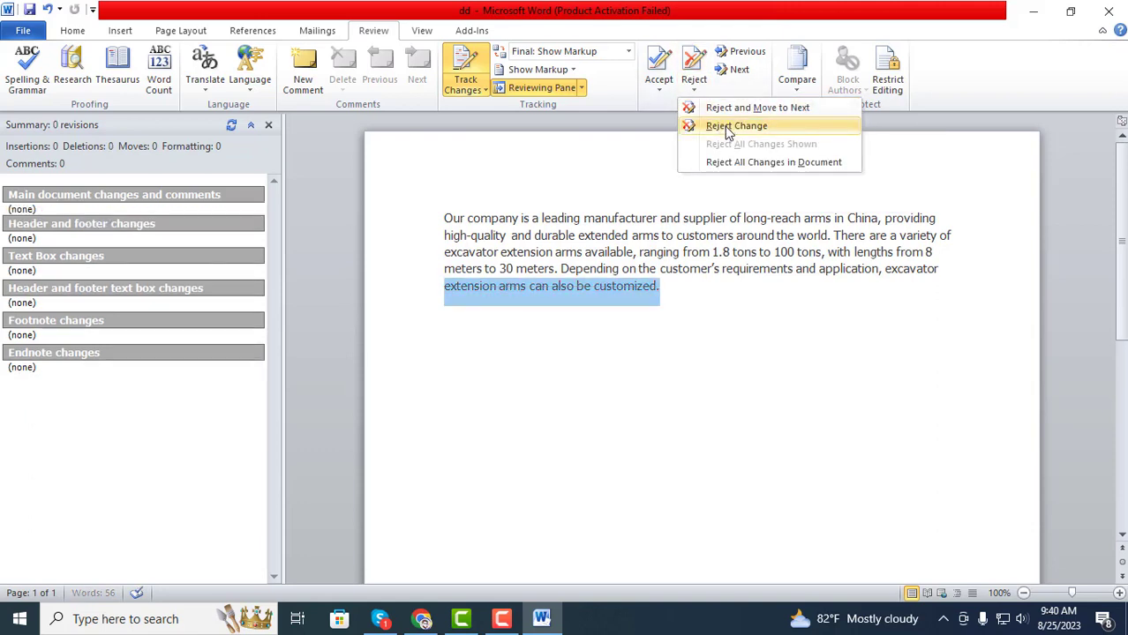
{"action": "left_click", "coordinate": [690, 315]}
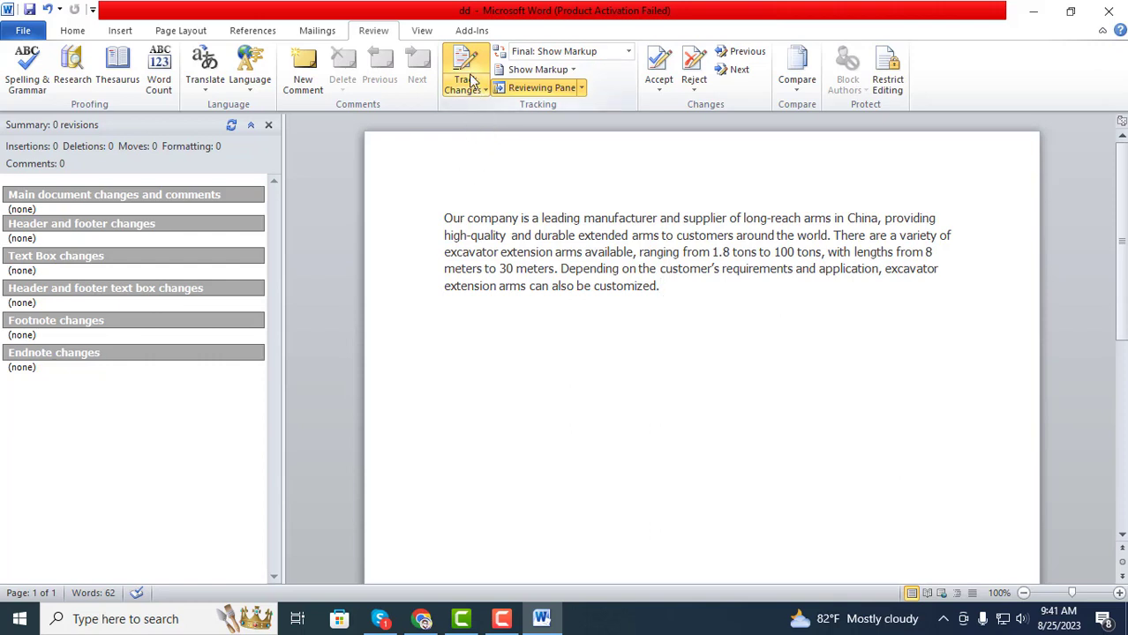
Step: Turn off Track Changes and close the Reviewing Pane
{"action": "left_click", "coordinate": [468, 85]}
{"action": "left_click", "coordinate": [495, 107]}
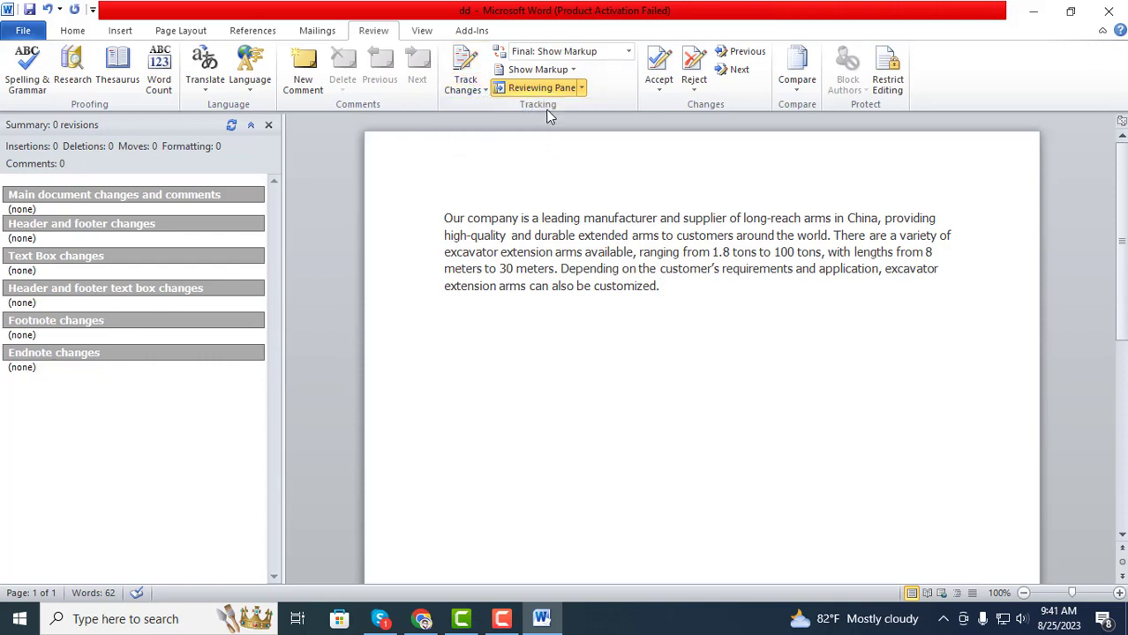
{"action": "left_click", "coordinate": [540, 88]}
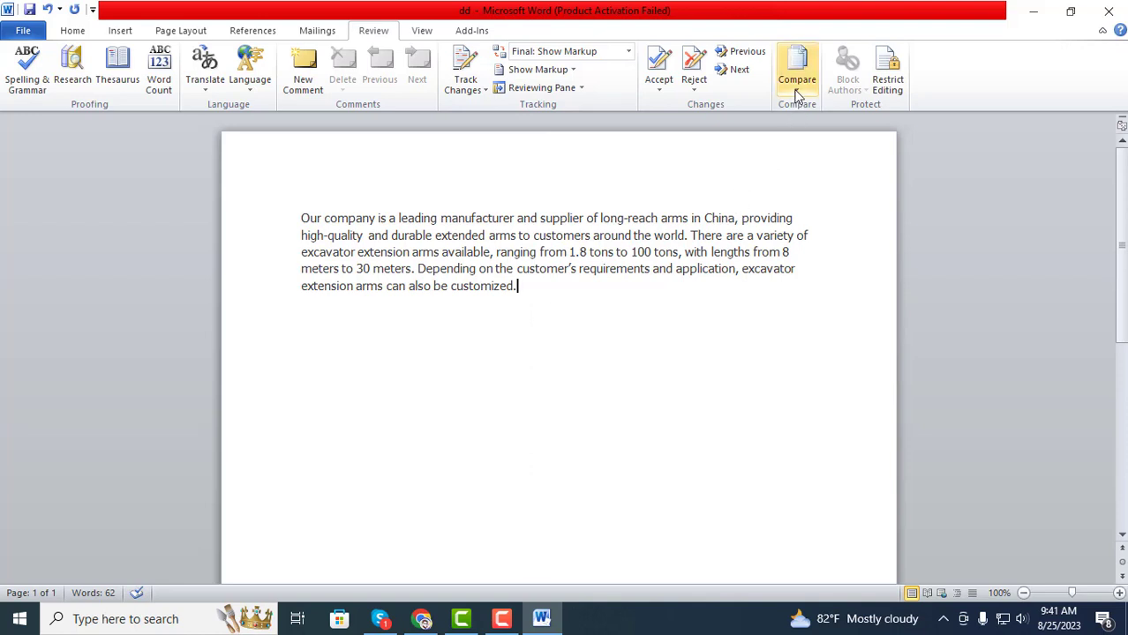
{"action": "mouse_move", "coordinate": [782, 122]}
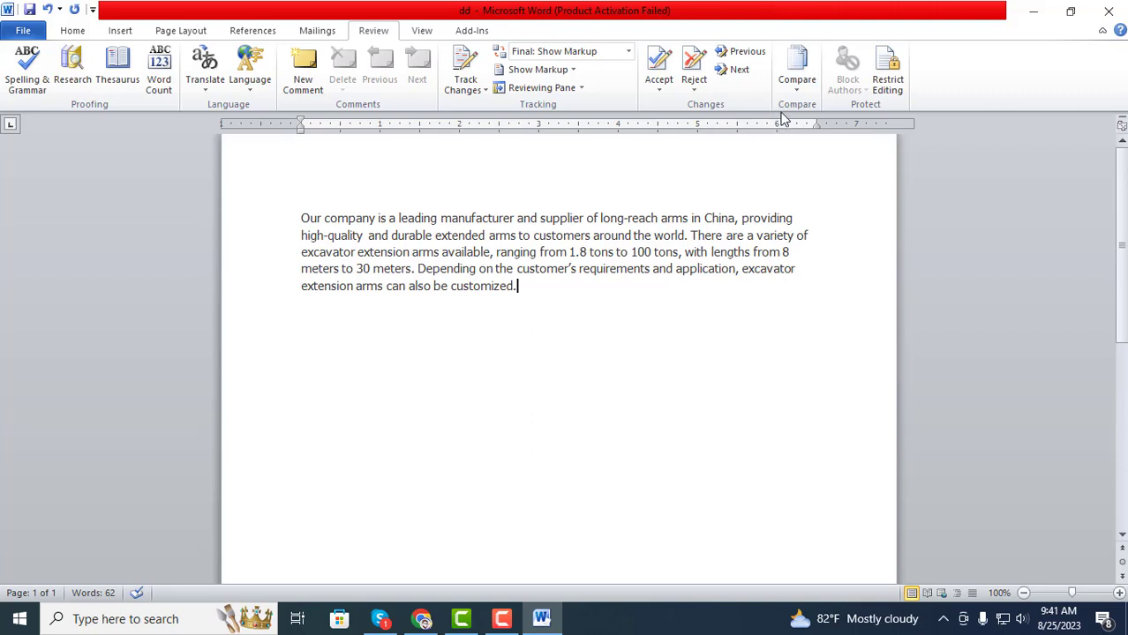
Step: Start Compare and choose dd on the Desktop as the original document
{"action": "left_click", "coordinate": [799, 92]}
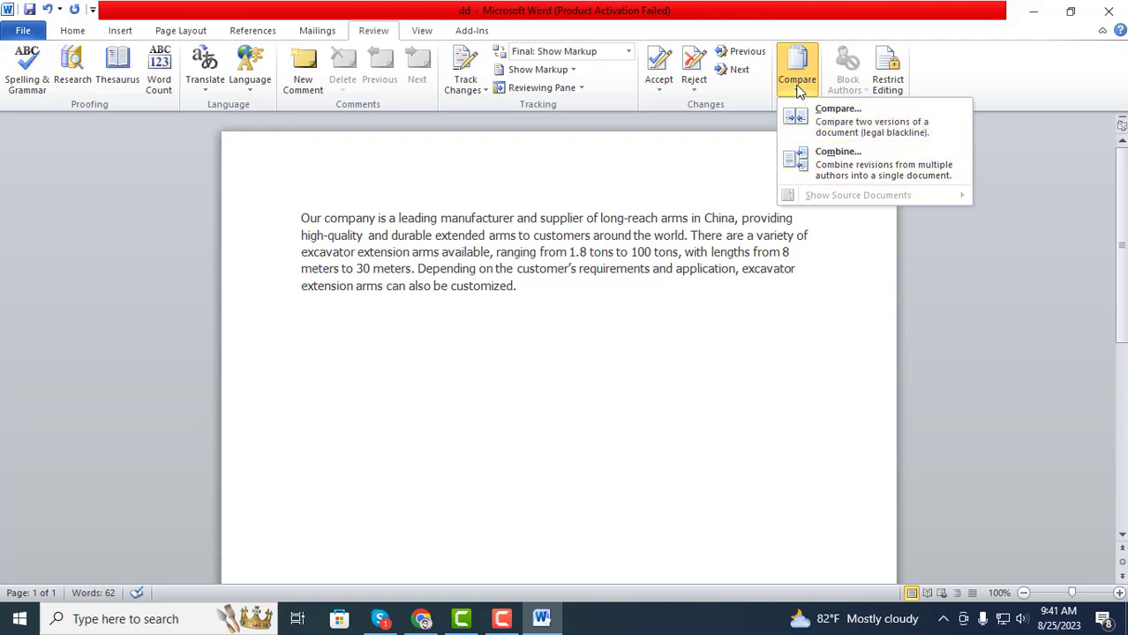
{"action": "left_click", "coordinate": [825, 119]}
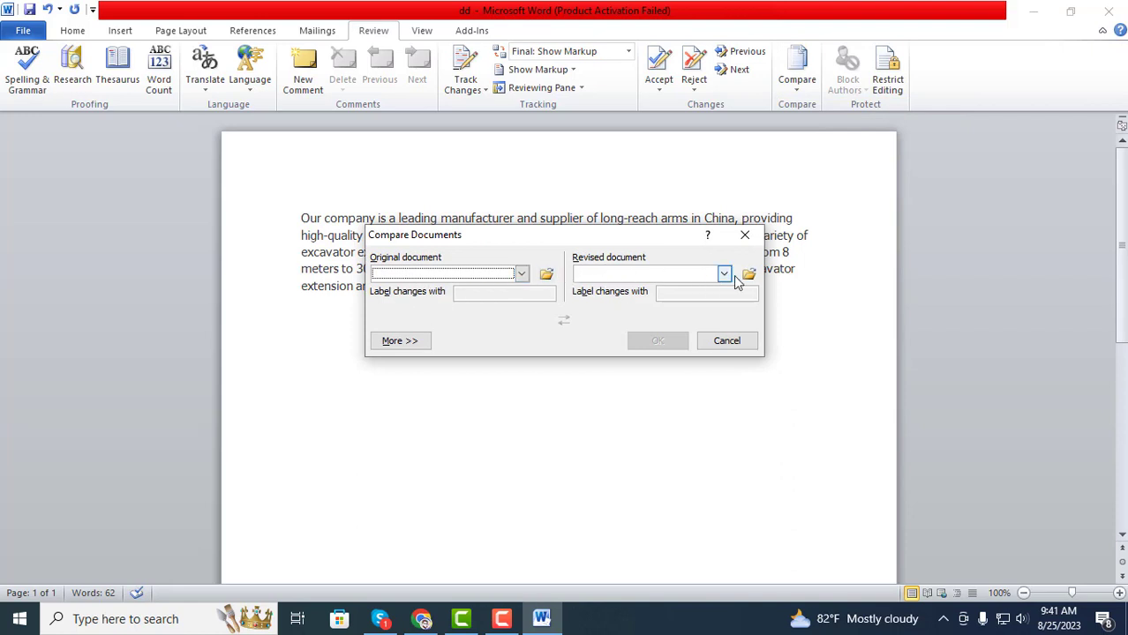
{"action": "left_click", "coordinate": [547, 275]}
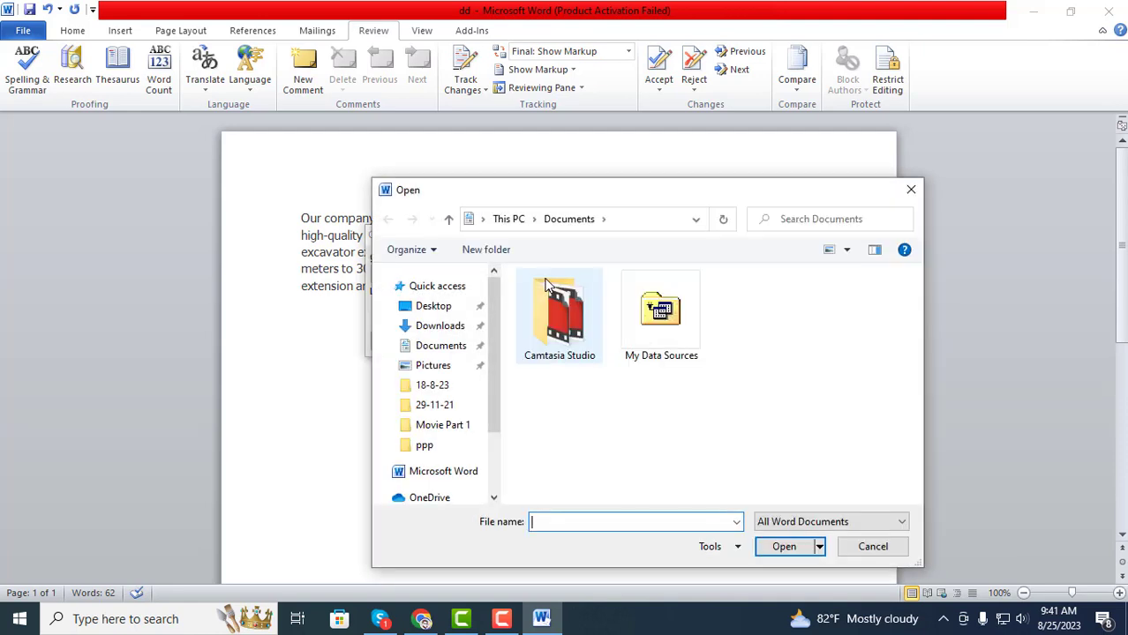
{"action": "left_click", "coordinate": [423, 309]}
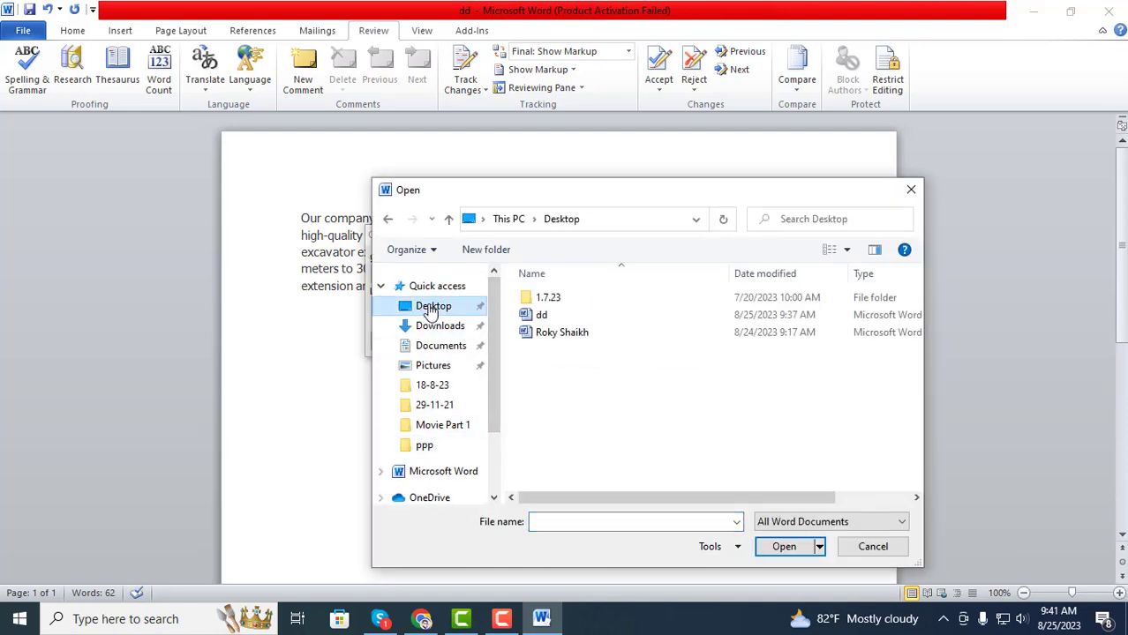
{"action": "left_click", "coordinate": [541, 315]}
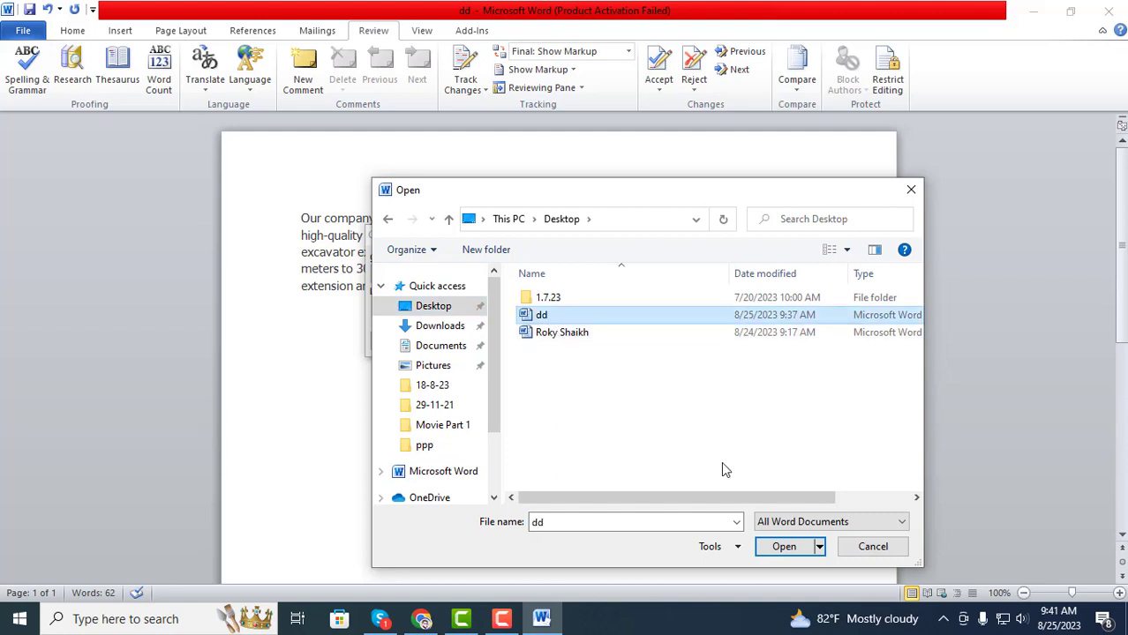
{"action": "left_click", "coordinate": [786, 547]}
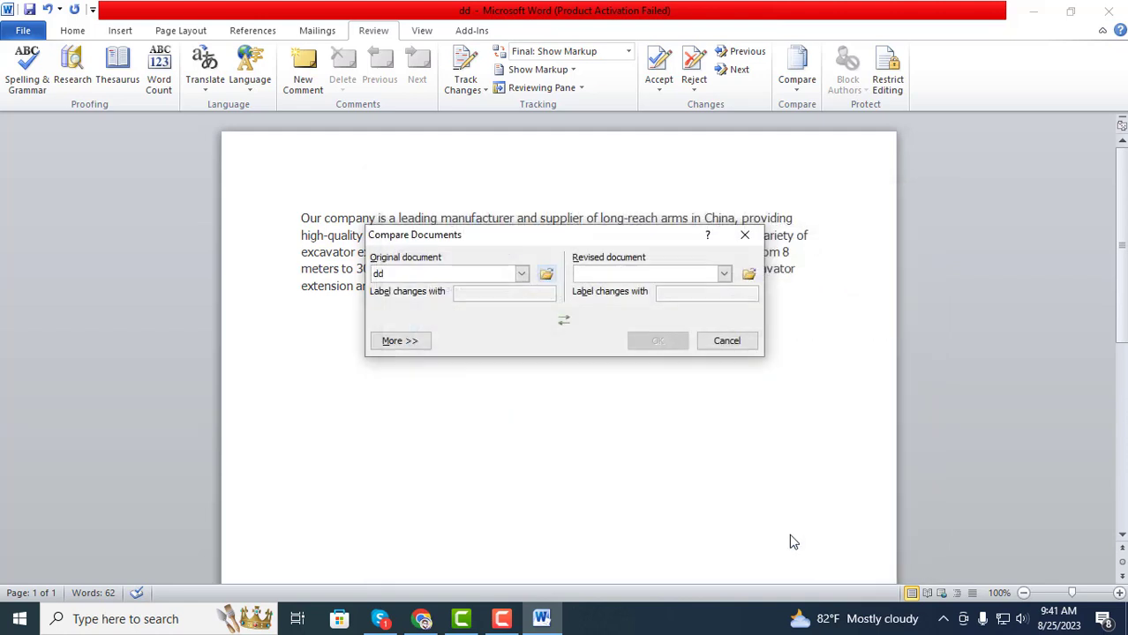
Step: Choose the other Desktop document as the revised version and run the comparison
{"action": "left_click", "coordinate": [749, 276]}
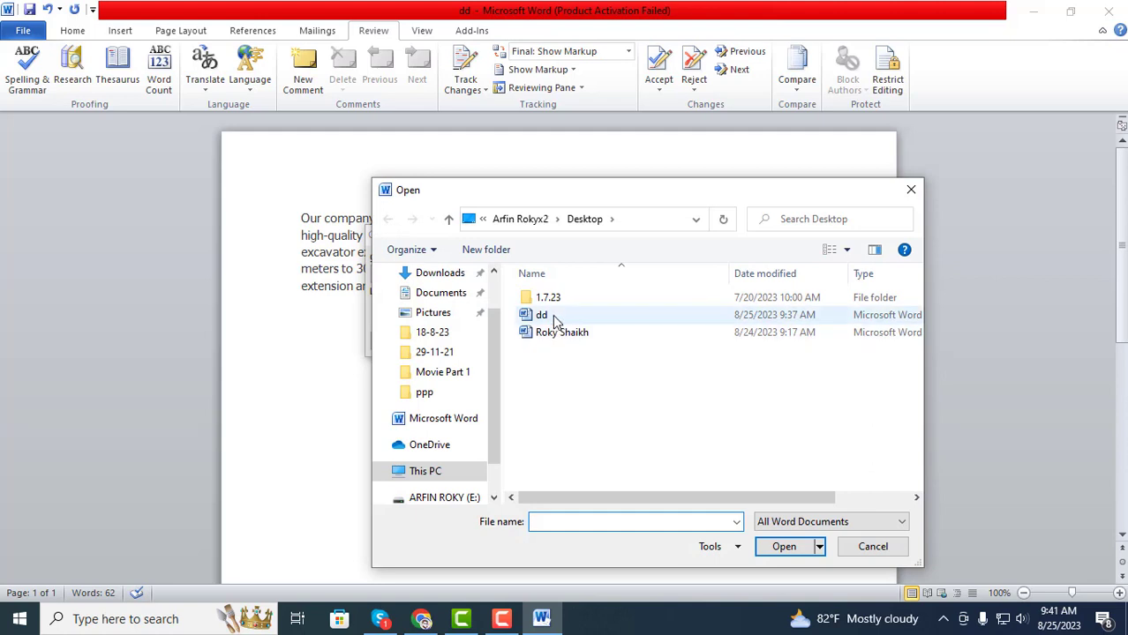
{"action": "left_click", "coordinate": [546, 316]}
{"action": "left_click", "coordinate": [556, 335]}
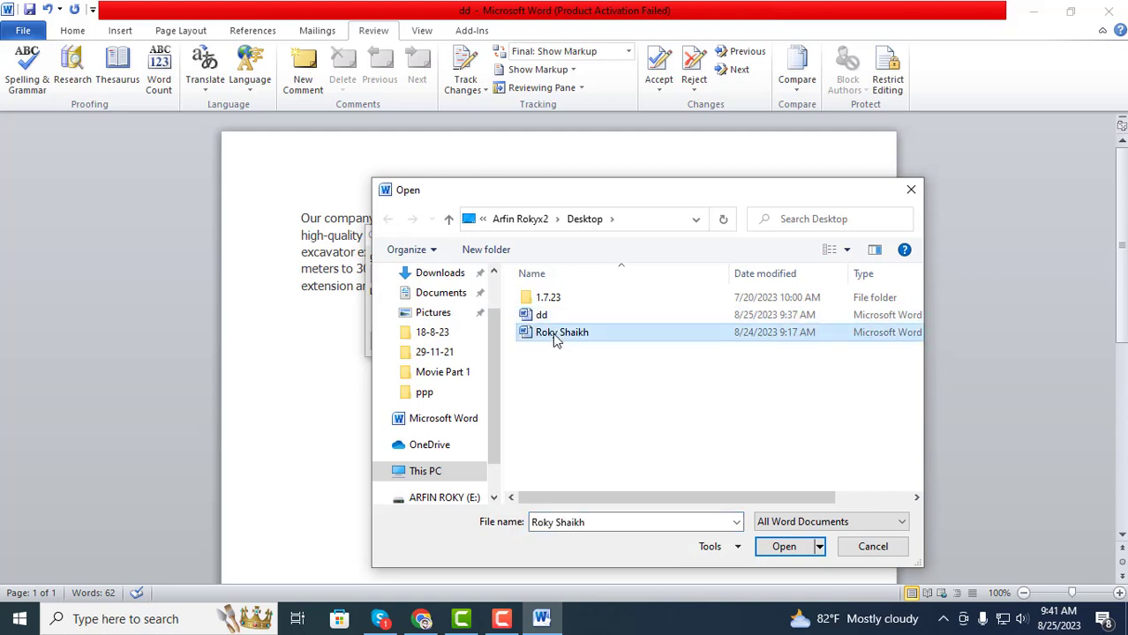
{"action": "left_click", "coordinate": [784, 546]}
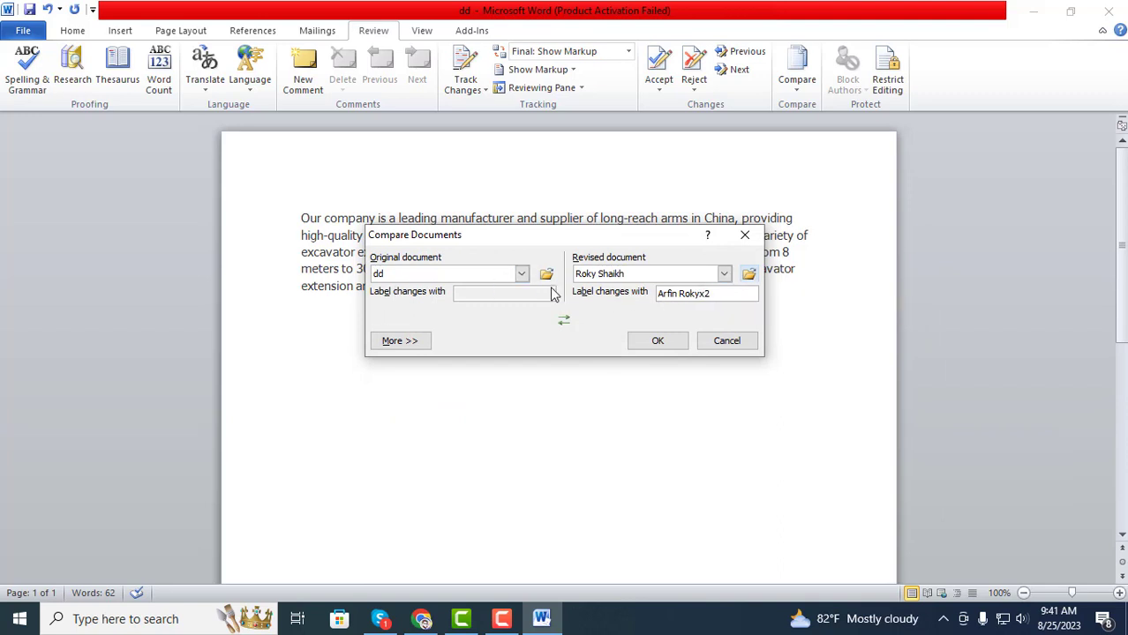
{"action": "left_click", "coordinate": [654, 342]}
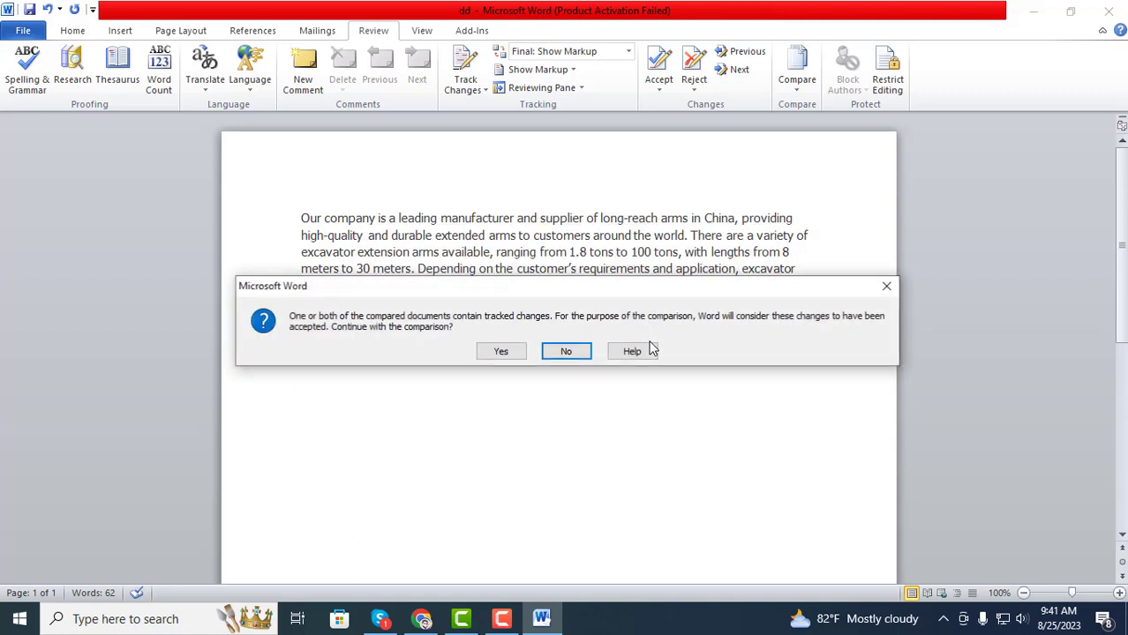
Step: Accept the tracked-changes warning and scroll through the Document1 comparison result
{"action": "left_click", "coordinate": [497, 352]}
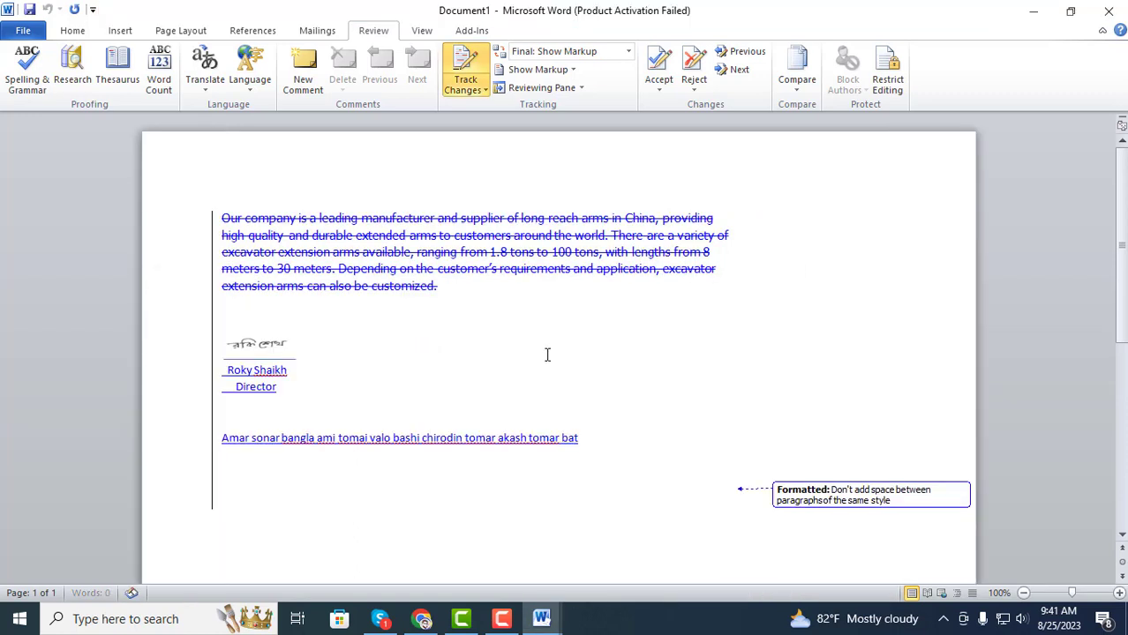
{"action": "scroll", "coordinate": [397, 261], "scroll_direction": "down", "scroll_amount": 1}
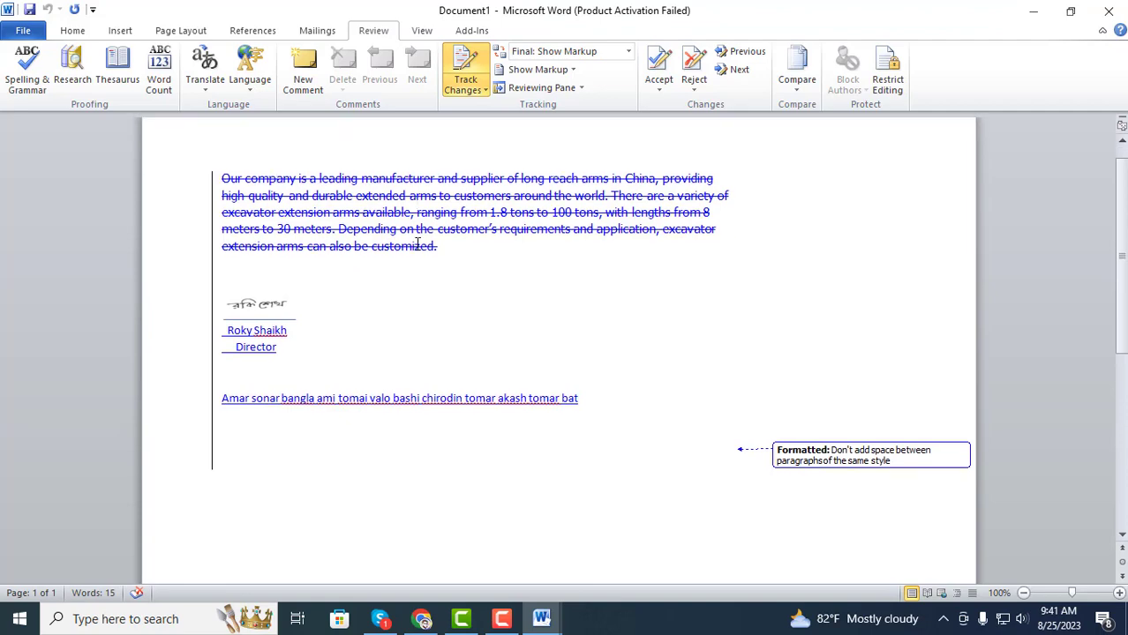
{"action": "scroll", "coordinate": [434, 271], "scroll_direction": "down", "scroll_amount": 1}
{"action": "scroll", "coordinate": [451, 328], "scroll_direction": "up", "scroll_amount": 2}
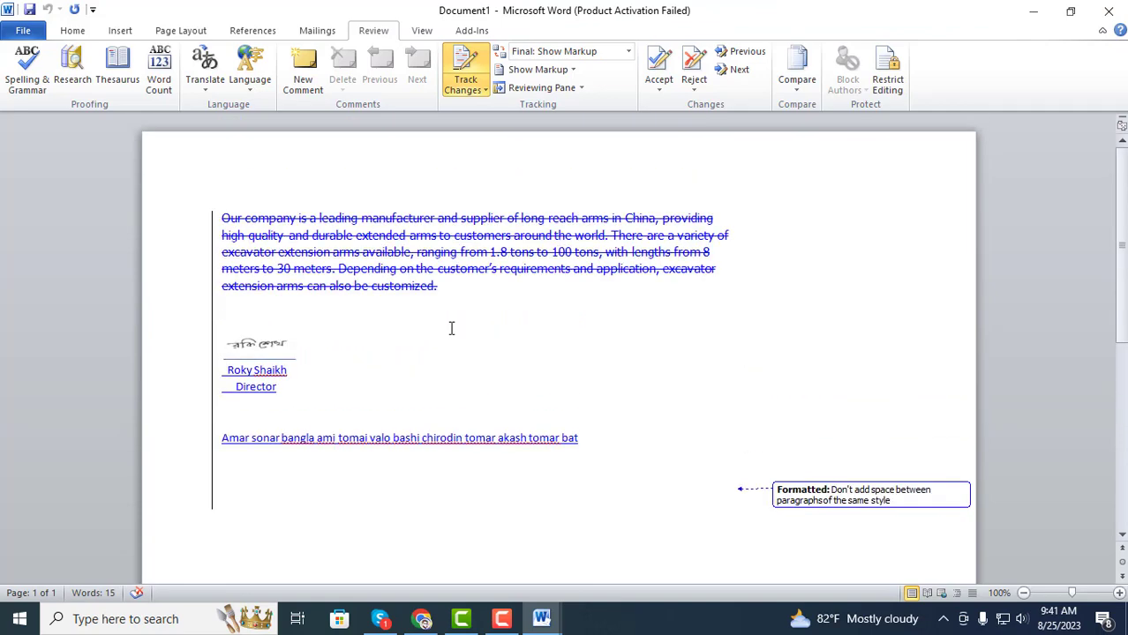
{"action": "scroll", "coordinate": [451, 328], "scroll_direction": "down", "scroll_amount": 5}
{"action": "scroll", "coordinate": [451, 326], "scroll_direction": "up", "scroll_amount": 4}
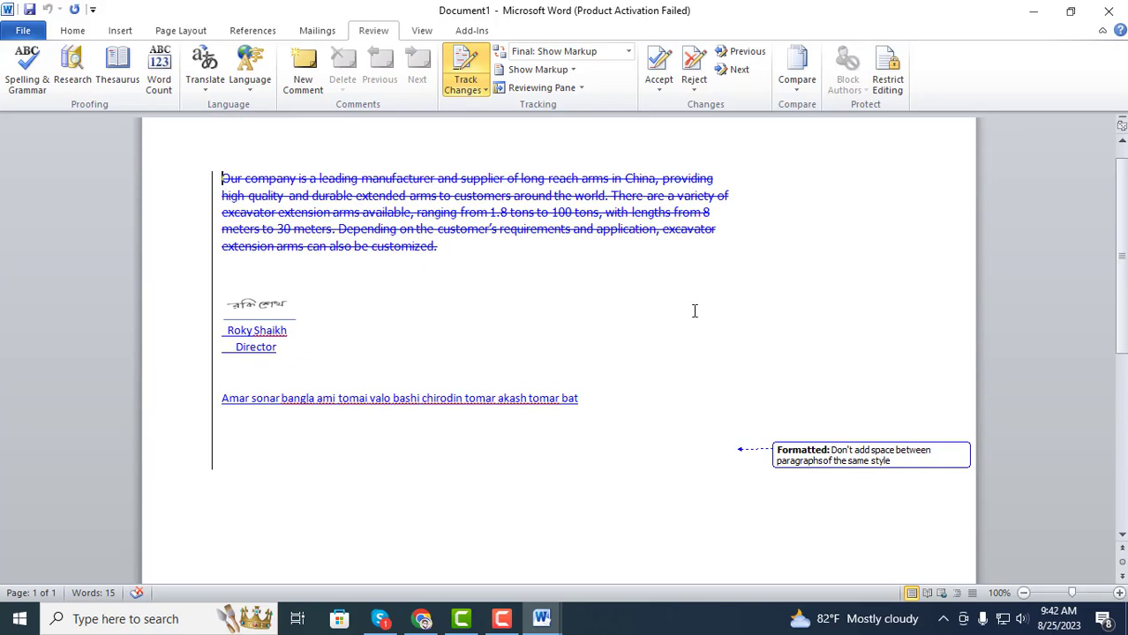
{"action": "scroll", "coordinate": [684, 317], "scroll_direction": "down", "scroll_amount": 3}
{"action": "scroll", "coordinate": [680, 323], "scroll_direction": "down", "scroll_amount": 4}
{"action": "scroll", "coordinate": [693, 334], "scroll_direction": "down", "scroll_amount": 3}
{"action": "scroll", "coordinate": [724, 357], "scroll_direction": "up", "scroll_amount": 4}
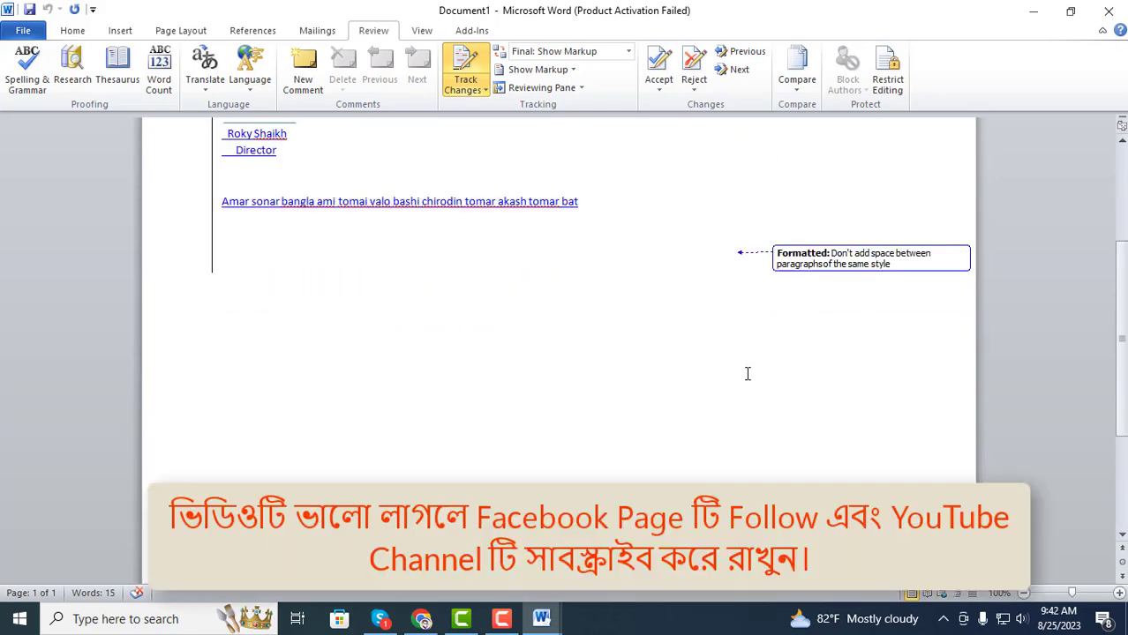
{"action": "scroll", "coordinate": [748, 376], "scroll_direction": "up", "scroll_amount": 5}
{"action": "scroll", "coordinate": [751, 378], "scroll_direction": "down", "scroll_amount": 2}
{"action": "scroll", "coordinate": [749, 335], "scroll_direction": "up", "scroll_amount": 1}
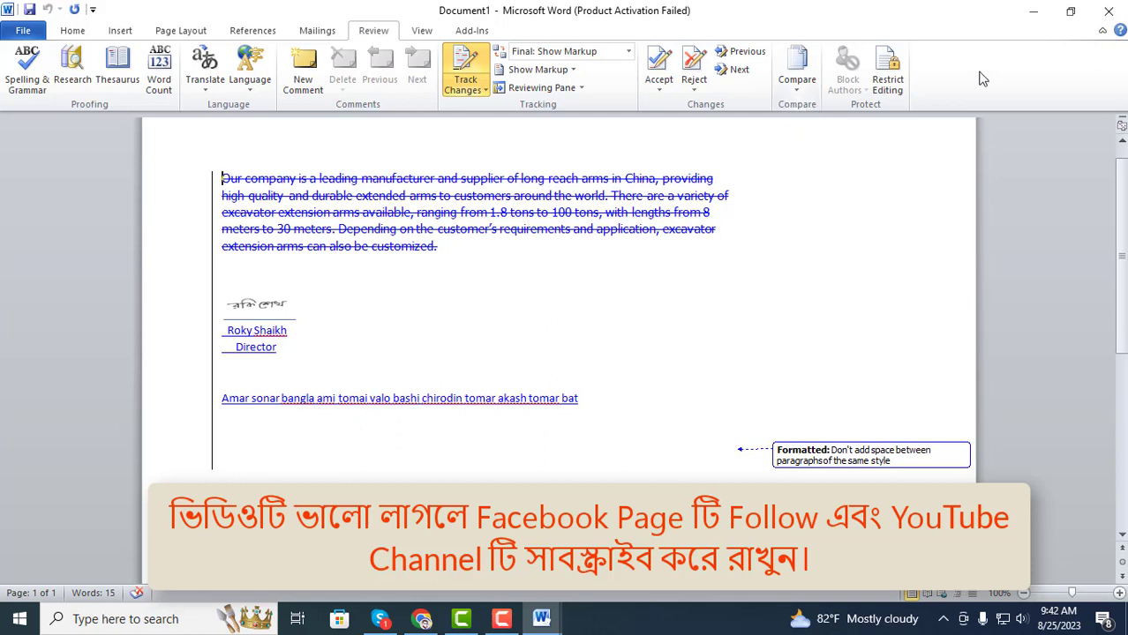
Step: Close the Compare Result document and discard it without saving, returning to dd's clean paragraph
{"action": "left_click", "coordinate": [1109, 10]}
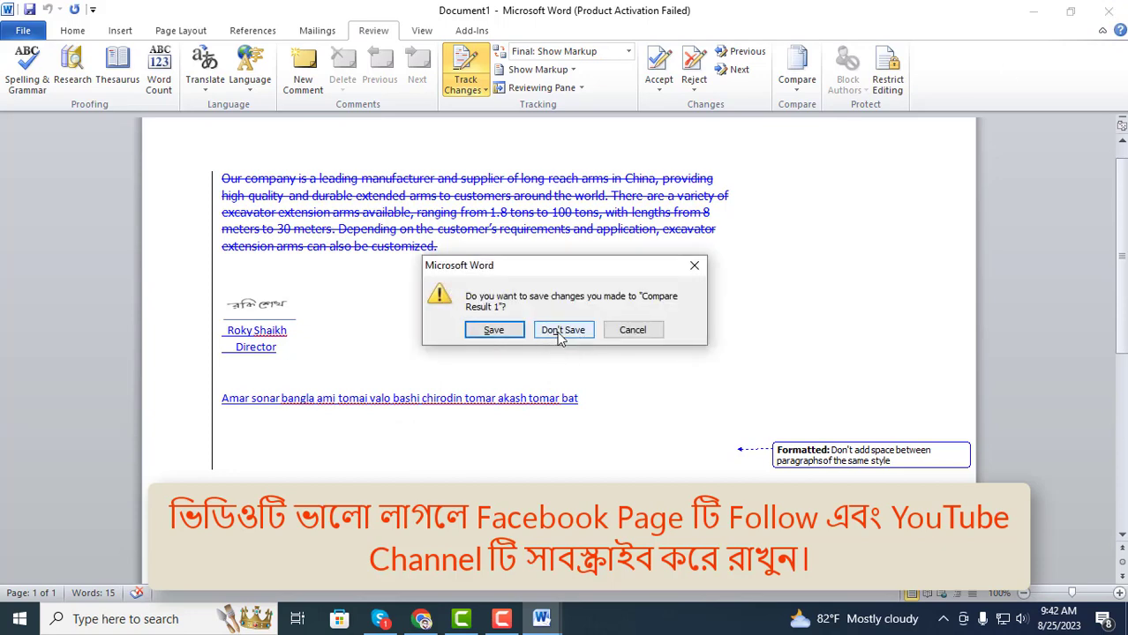
{"action": "left_click", "coordinate": [562, 330]}
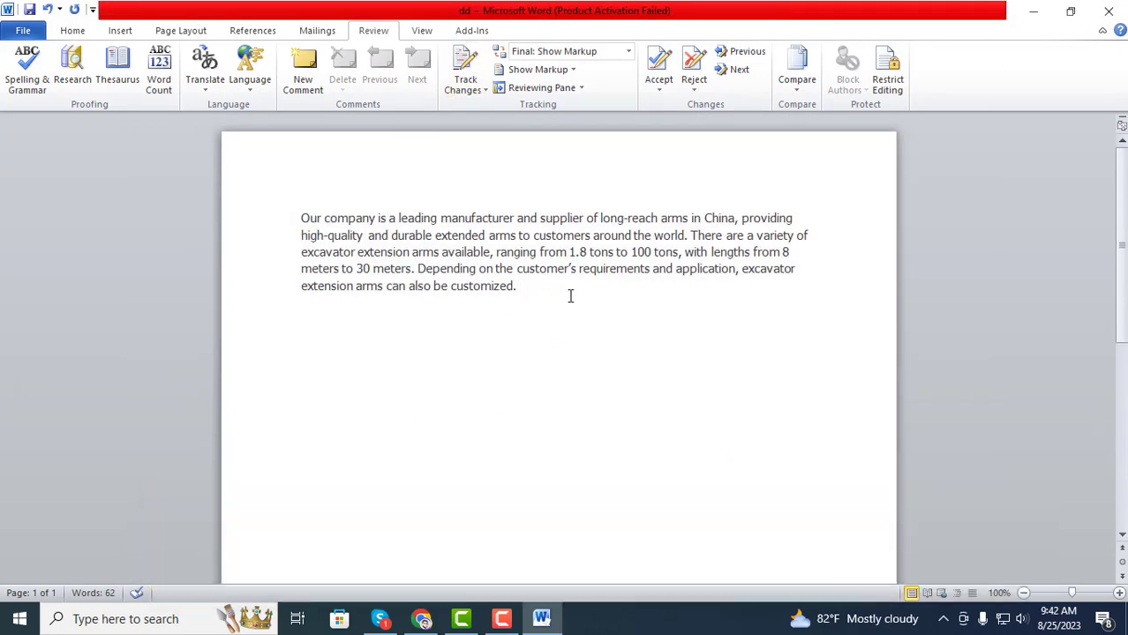